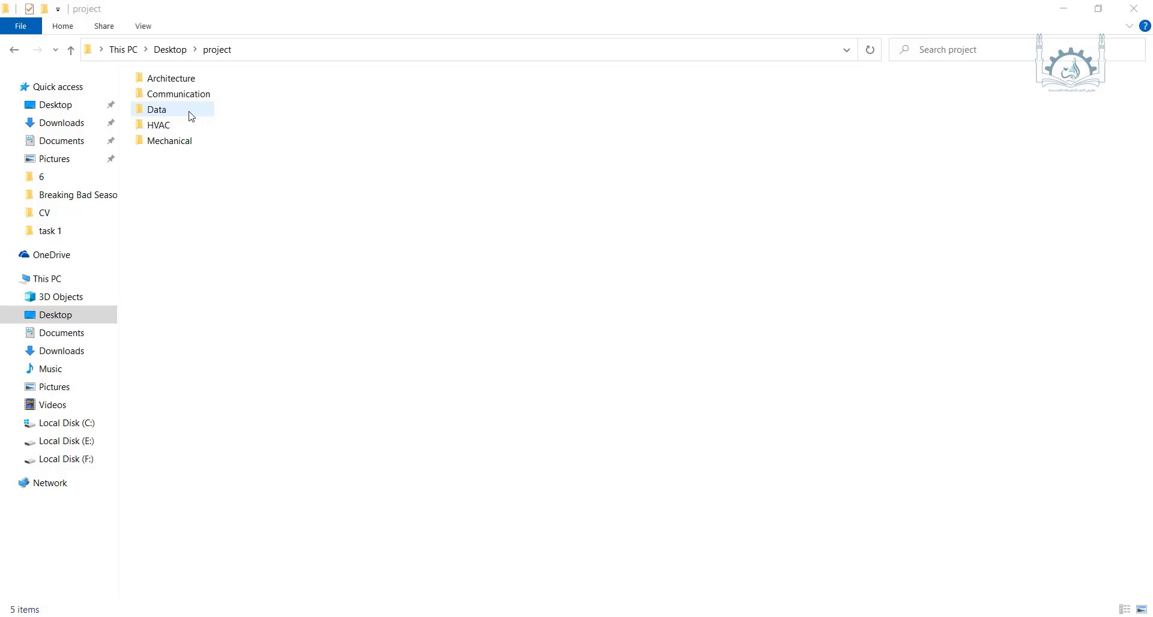
Open the Arch plan drawing from the project's Architecture > Base plans folder
double_click(180, 79)
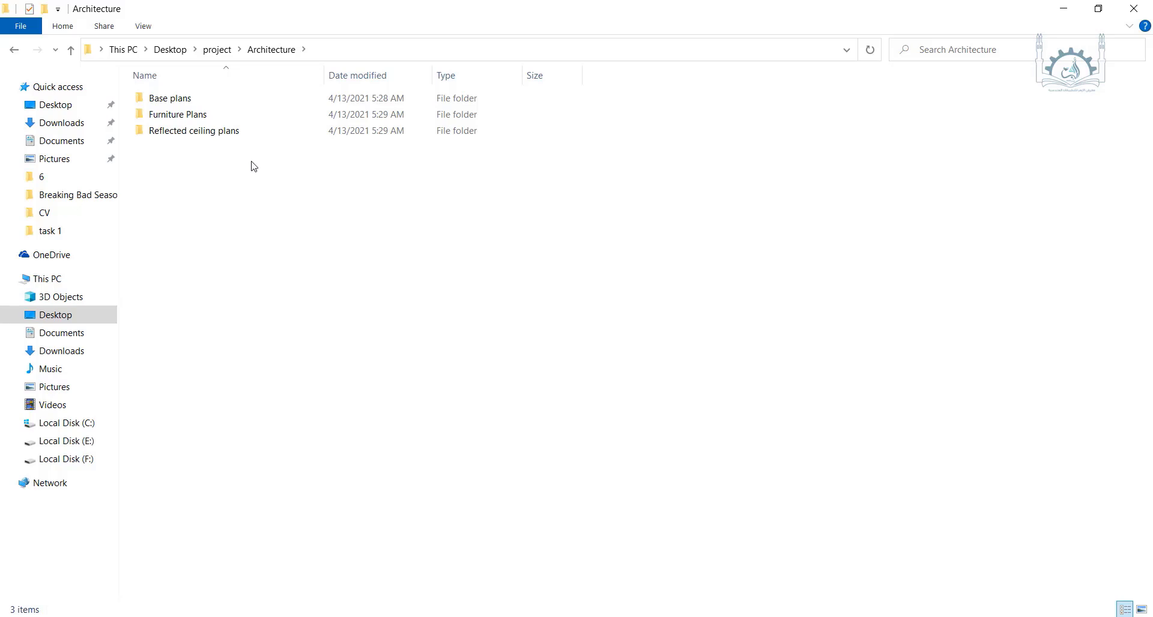
double_click(187, 99)
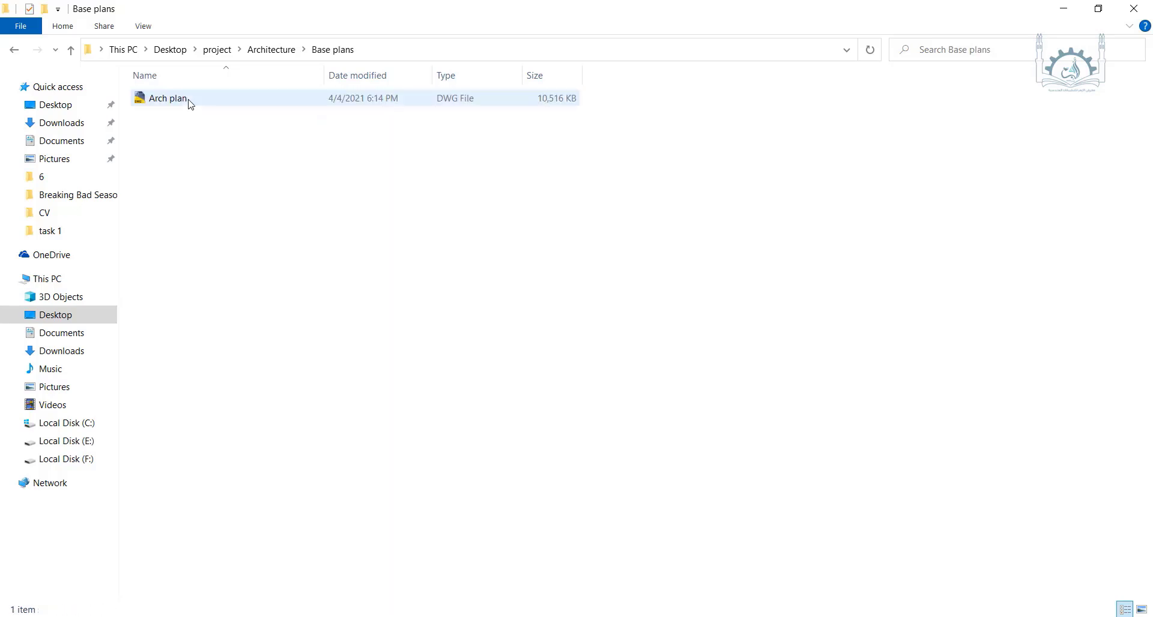
click(190, 104)
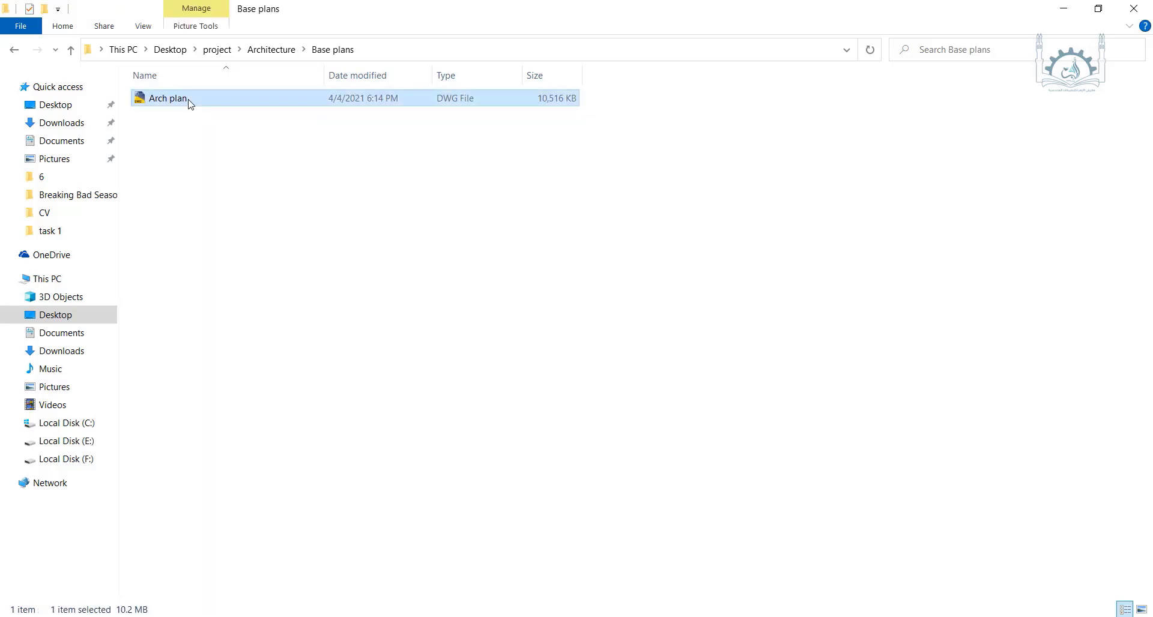
double_click(190, 104)
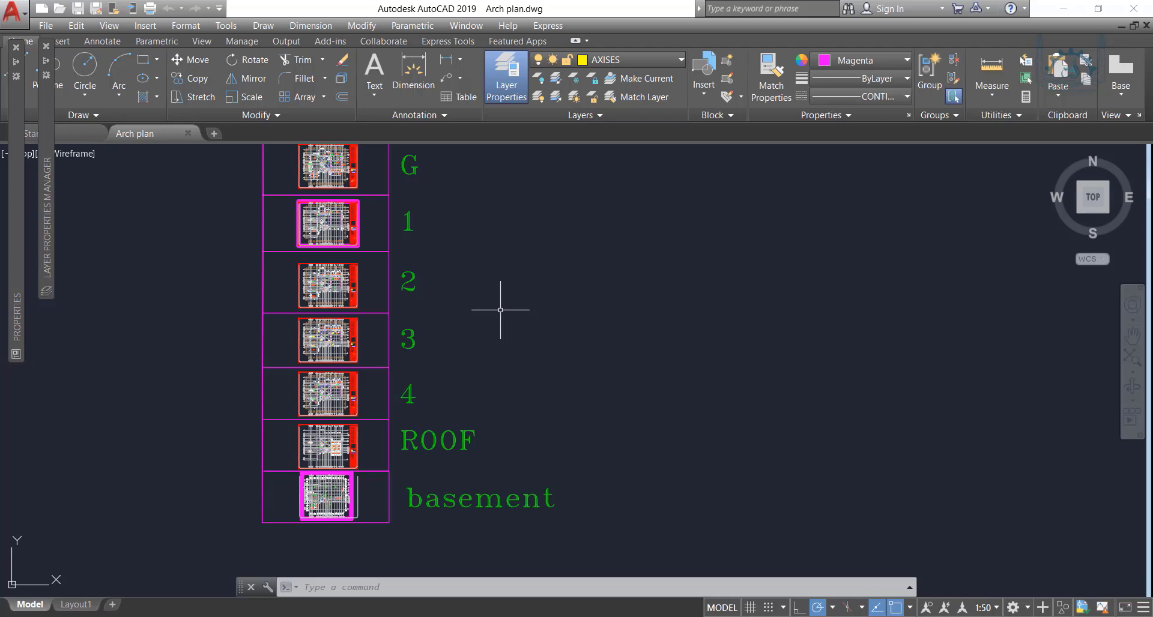
Set the colour of all layers in the drawing to grey index colour 252
scroll(303, 147, up, 8)
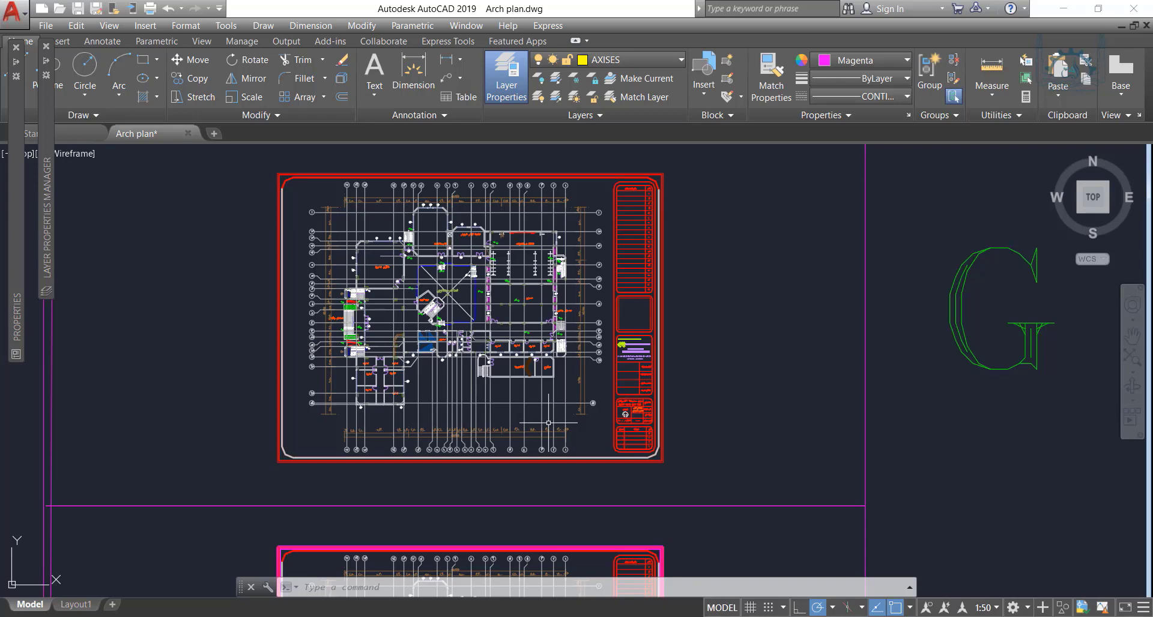
text(la)
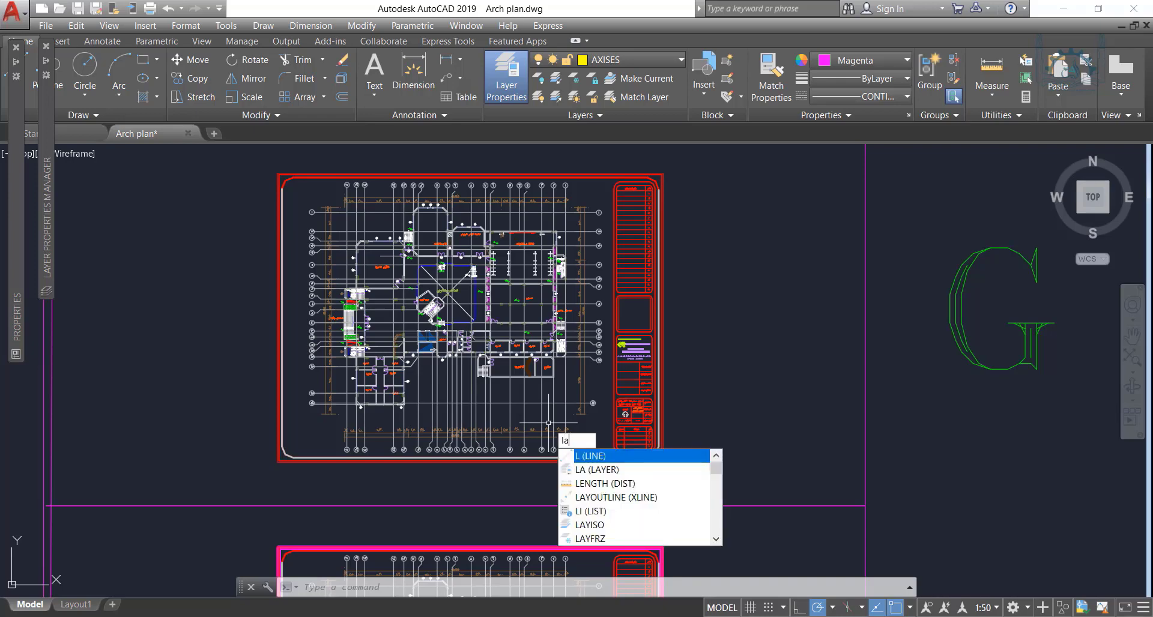
key(Escape)
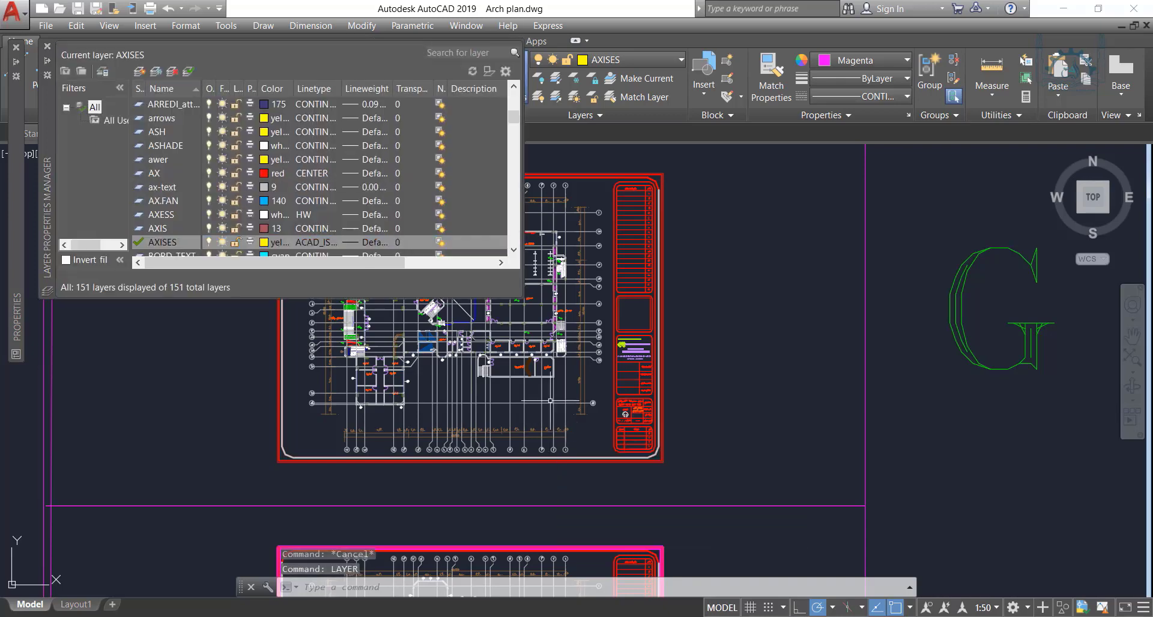
click(166, 160)
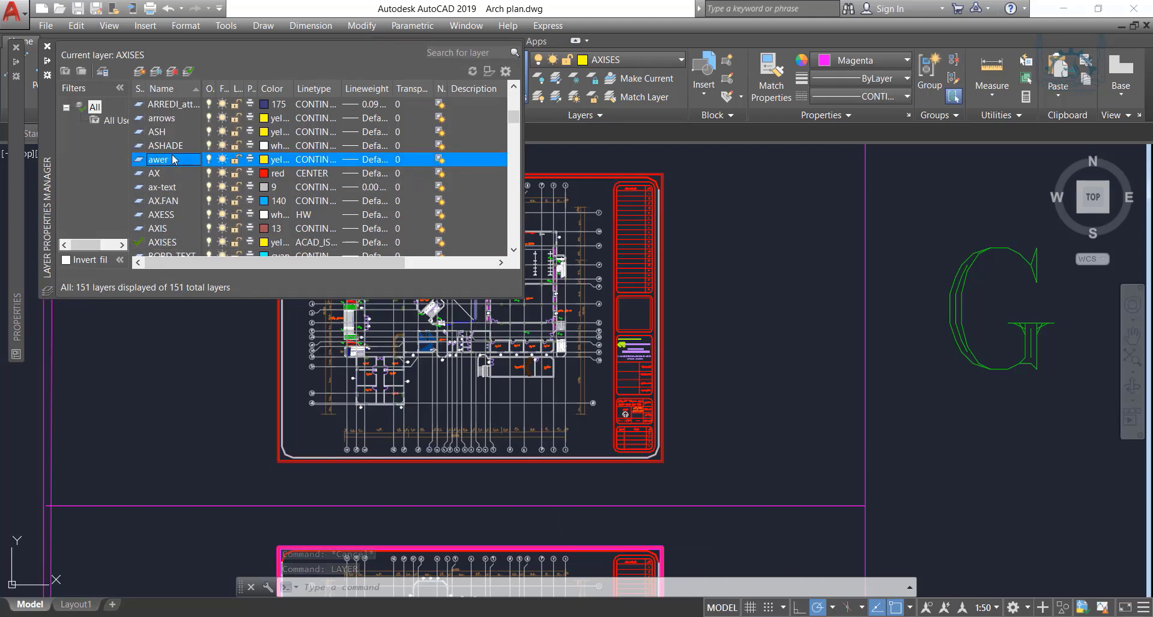
key(ctrl+a)
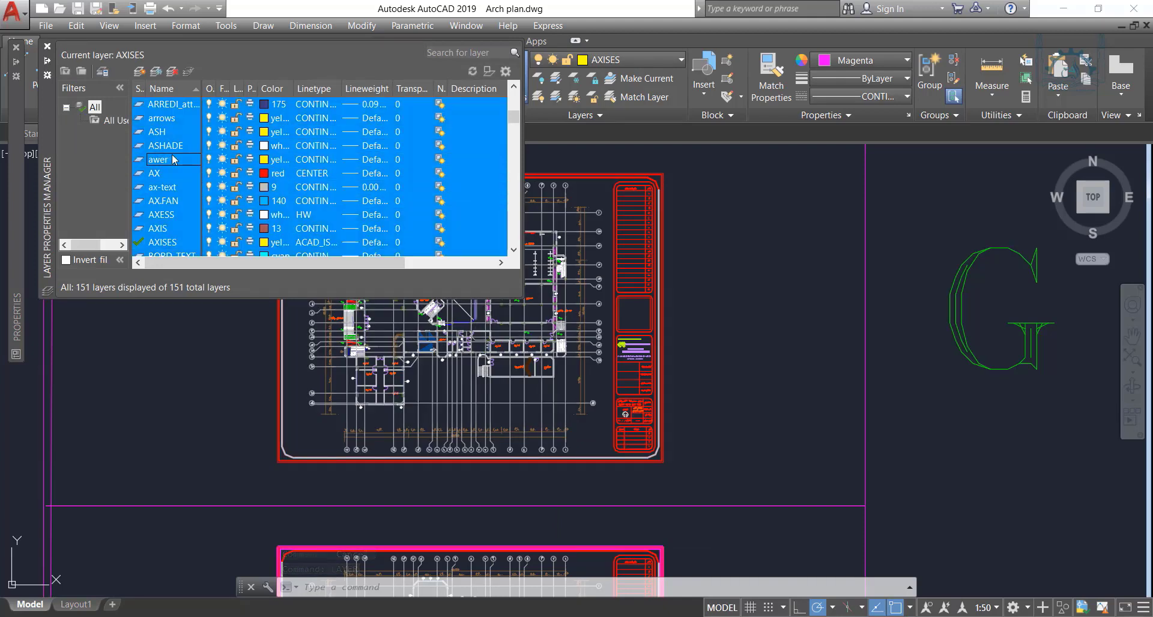
click(264, 132)
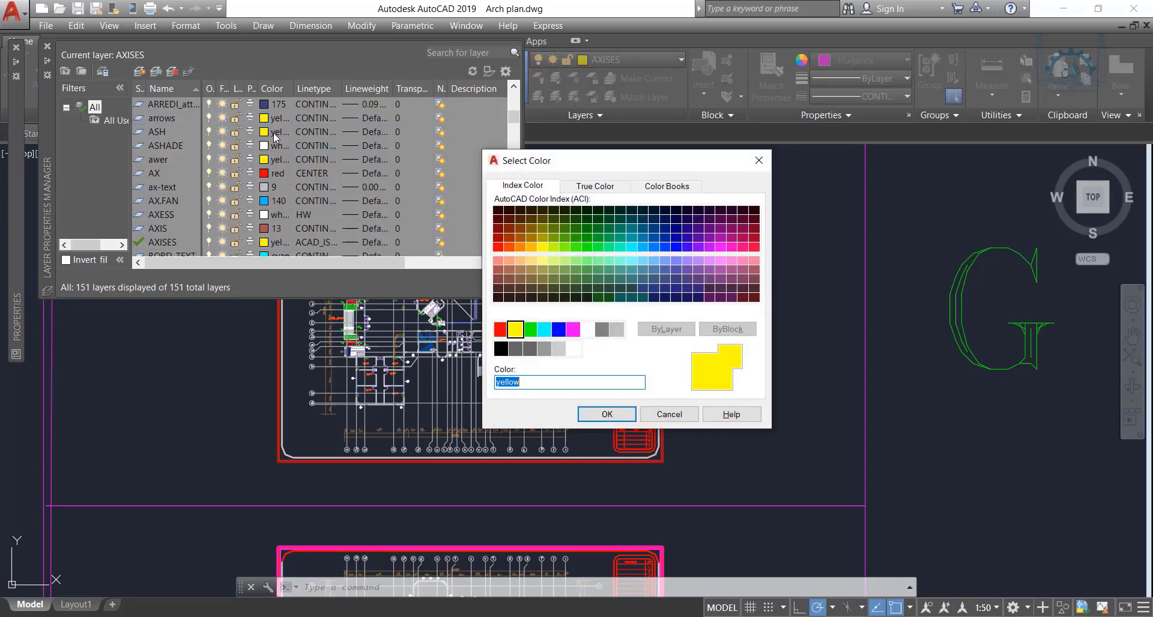
click(530, 348)
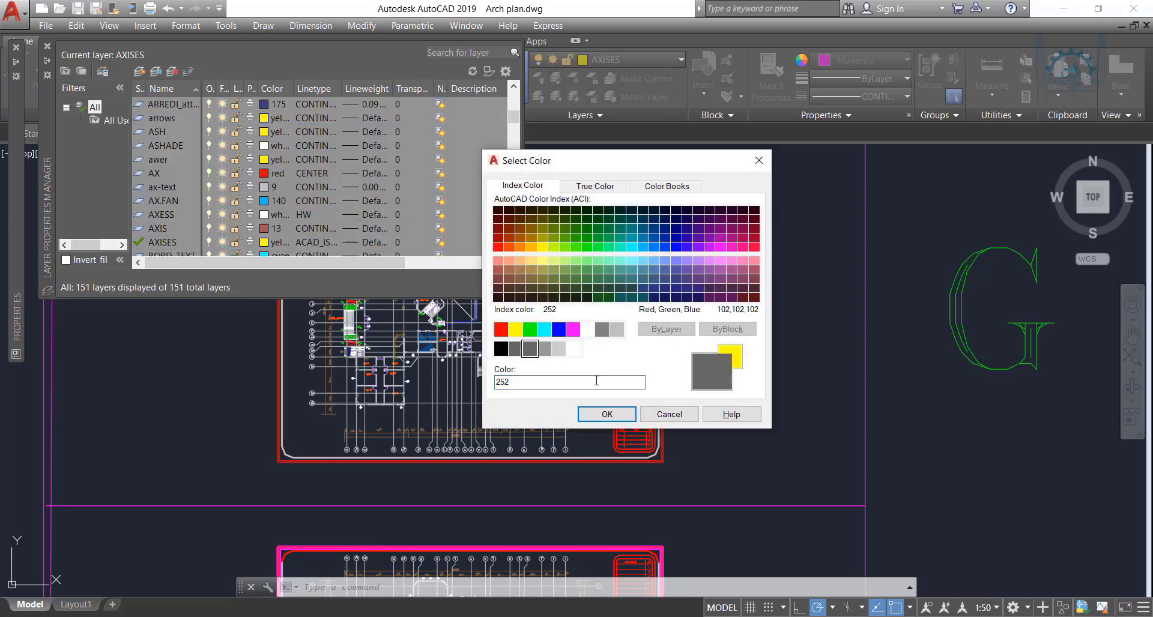
click(607, 414)
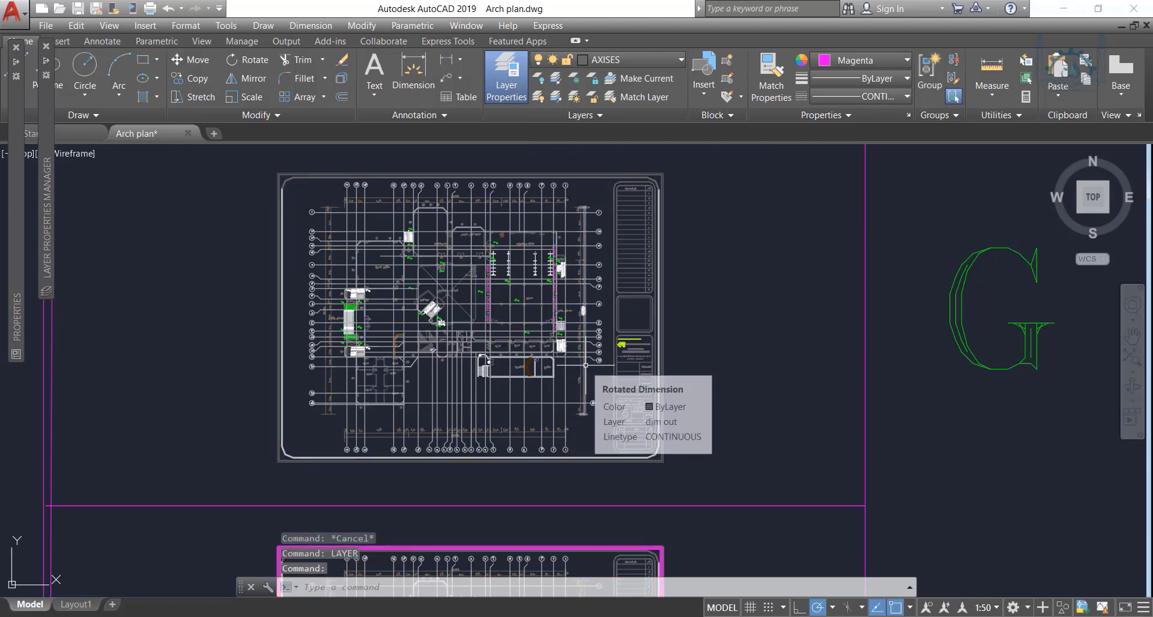
Turn off the AXISES and dim out layers to hide the grid axes and outer dimensions of the ground-floor plan
click(585, 365)
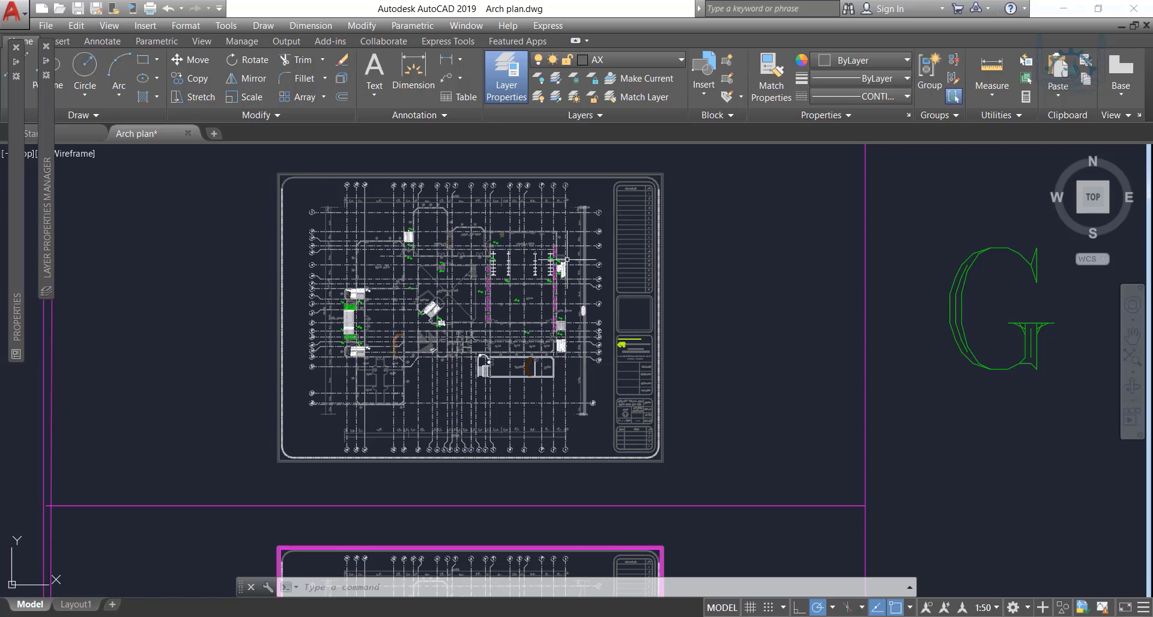
click(553, 211)
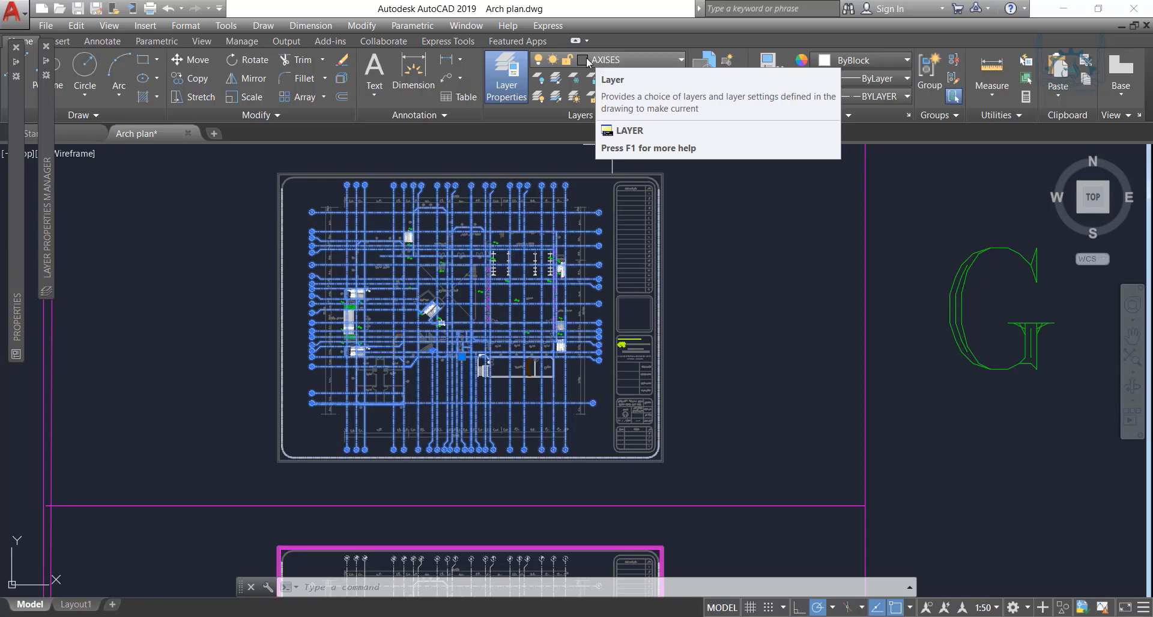
click(537, 62)
click(540, 77)
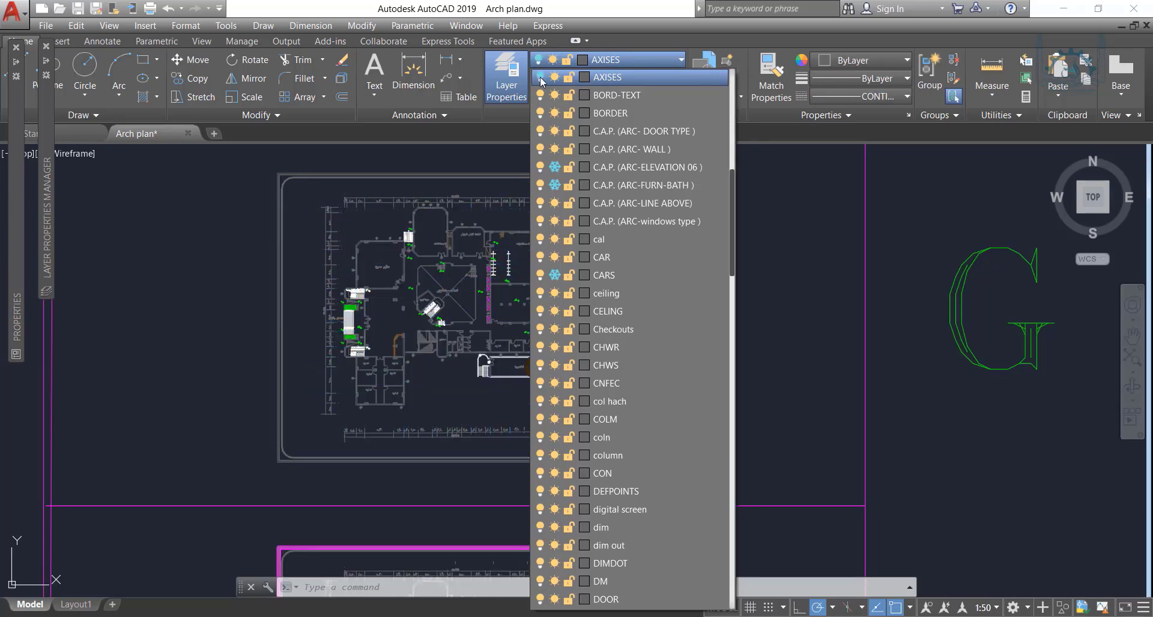
click(508, 199)
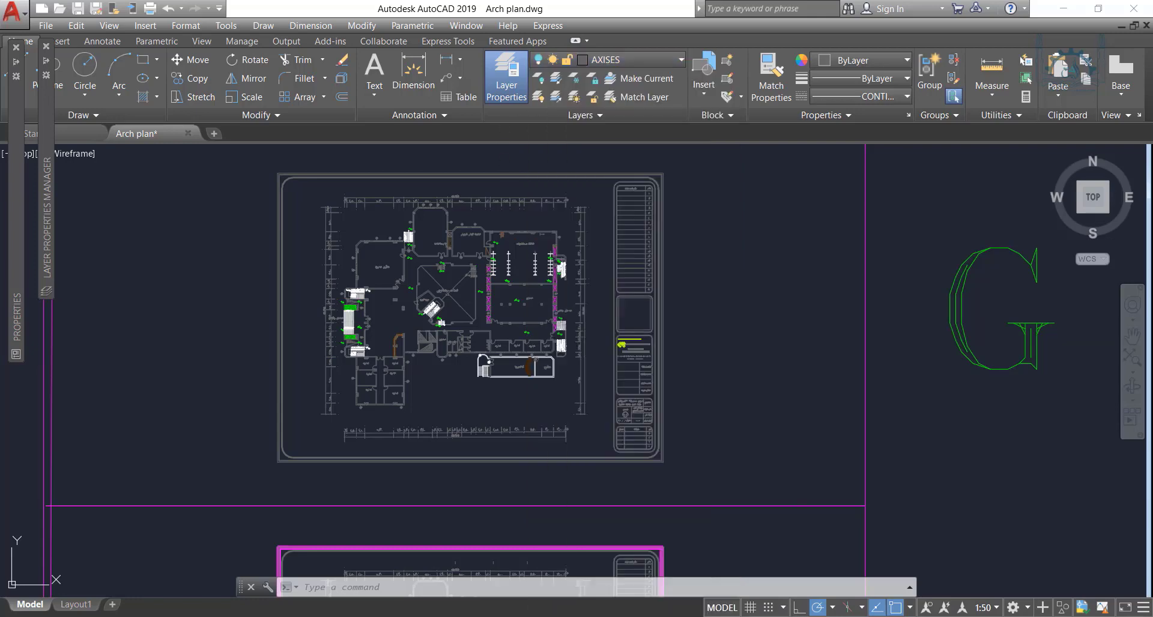
click(510, 199)
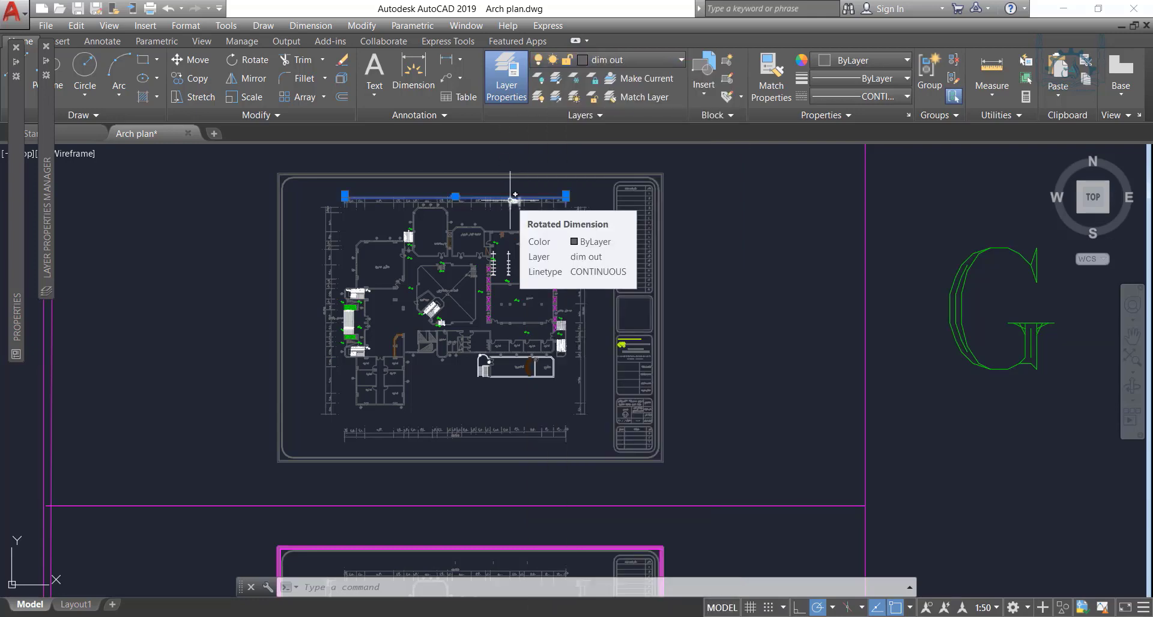
click(540, 62)
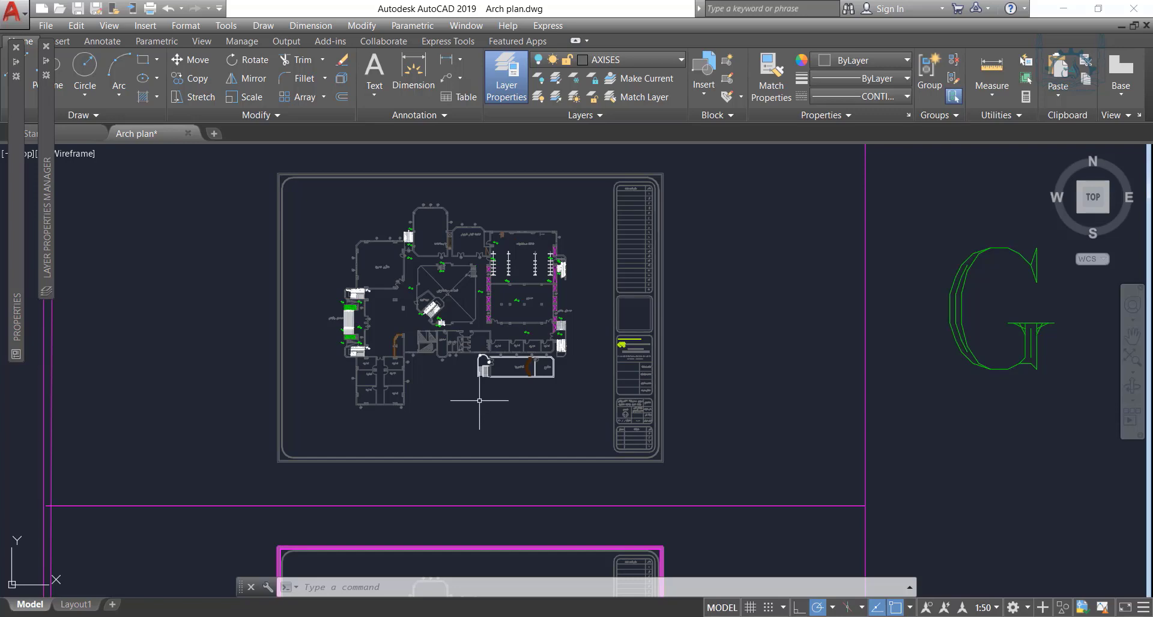
Examine the stairs, ramp and level marks at the main entrance of the ground-floor plan
scroll(324, 321, up, 5)
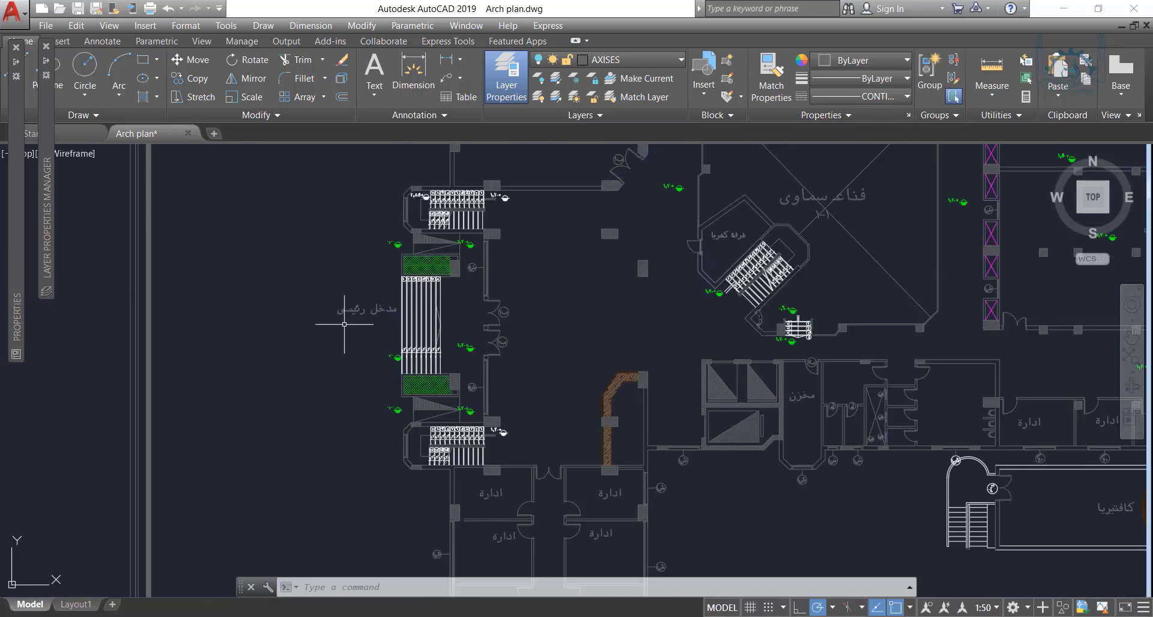
scroll(361, 330, up, 4)
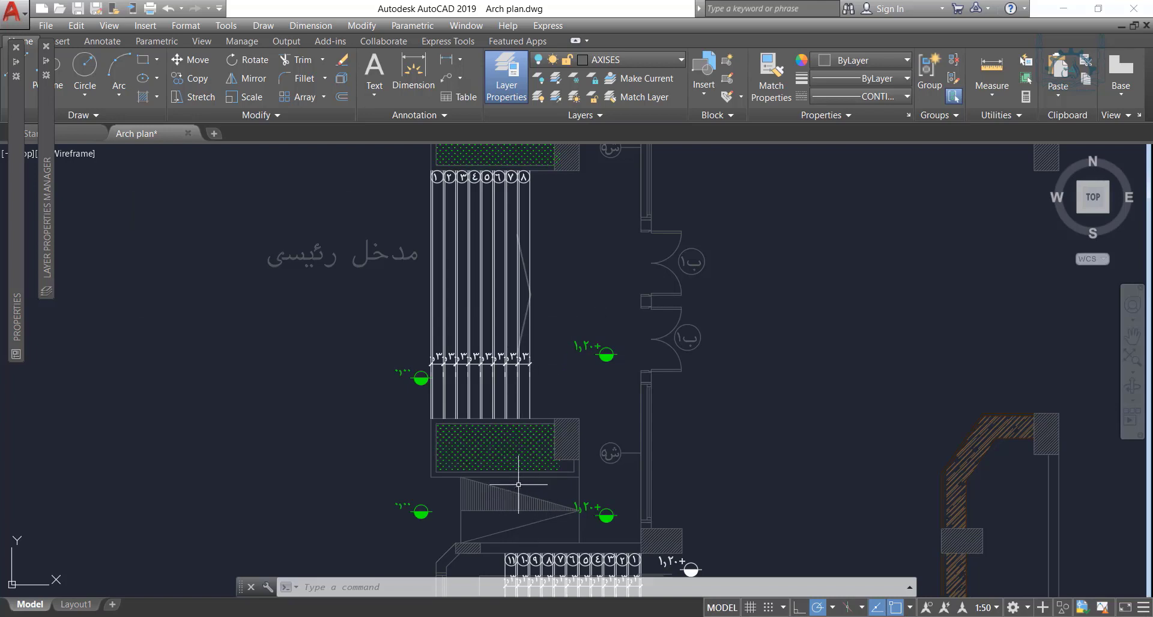
click(520, 512)
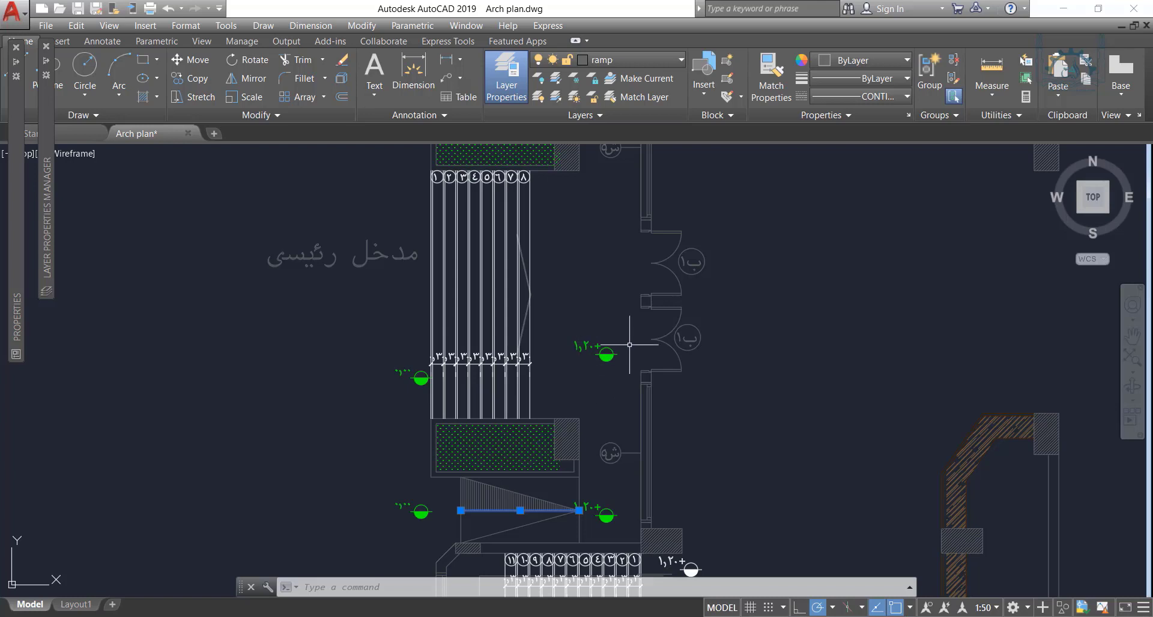
key(Escape)
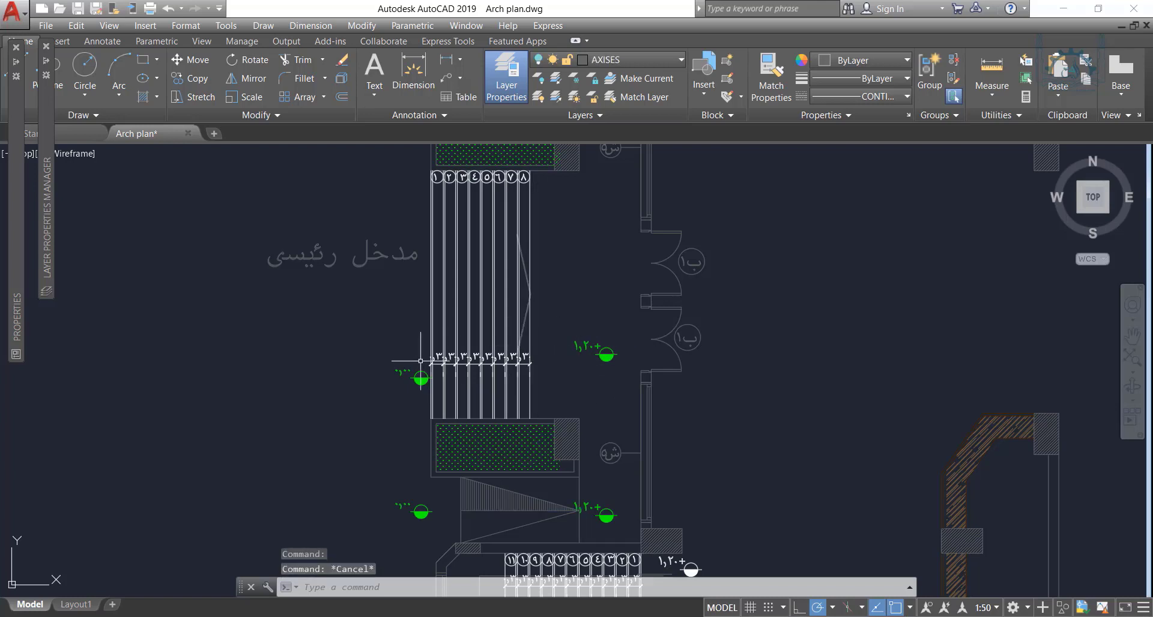
scroll(331, 349, down, 4)
scroll(459, 320, down, 4)
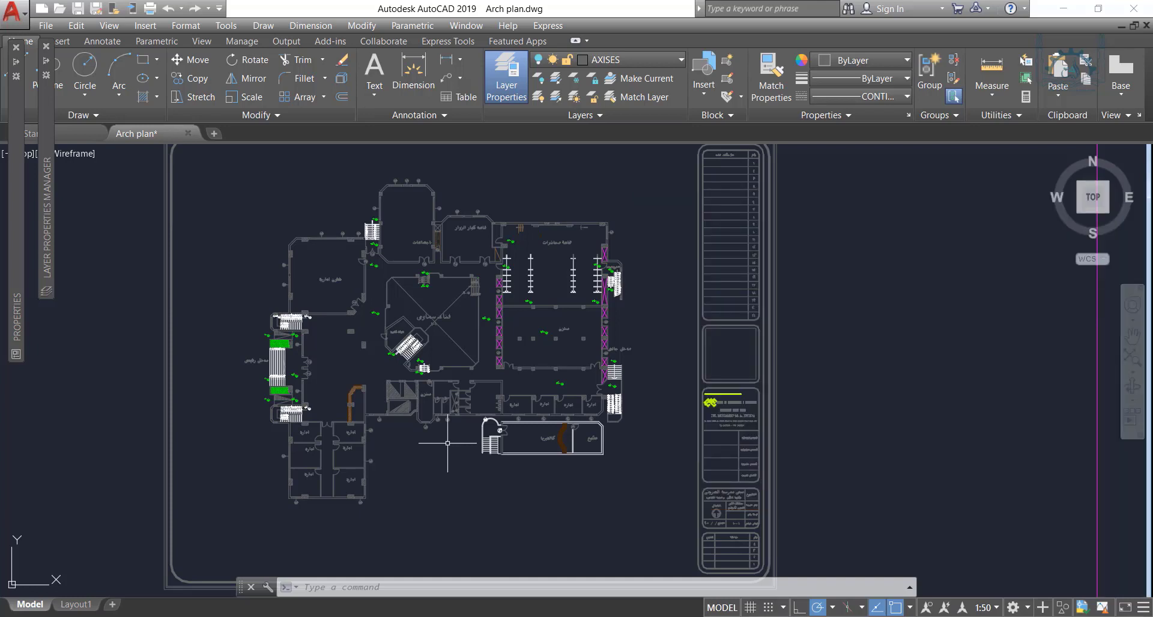
Create a new layer named "Load estimation" and set its colour to red
text(la)
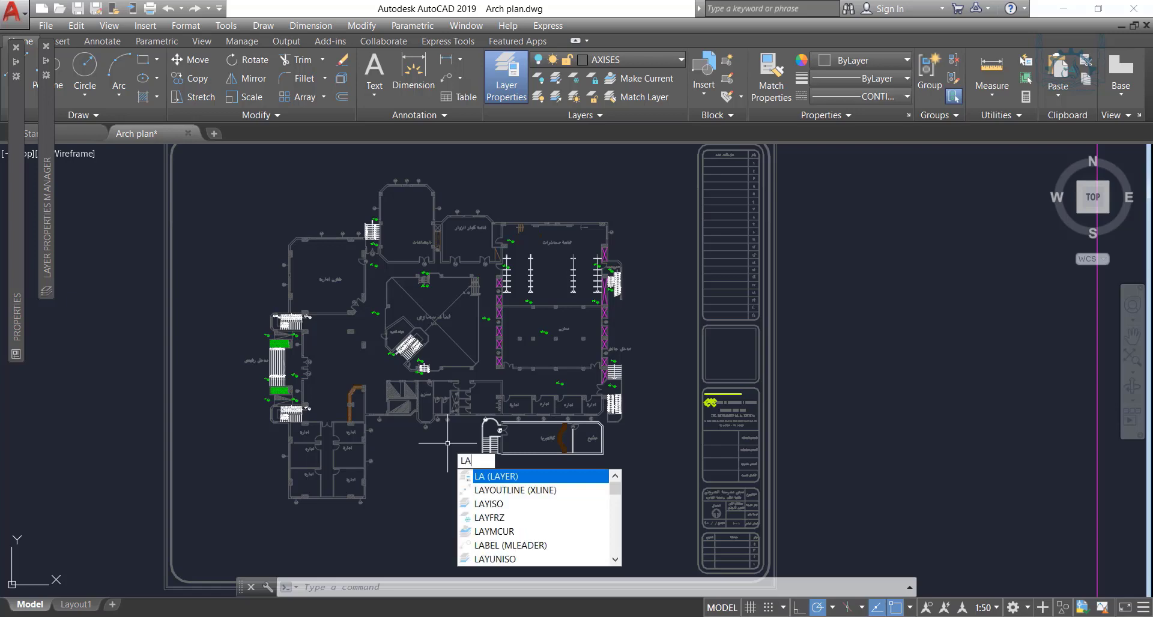
key(Escape)
text(la)
key(Return)
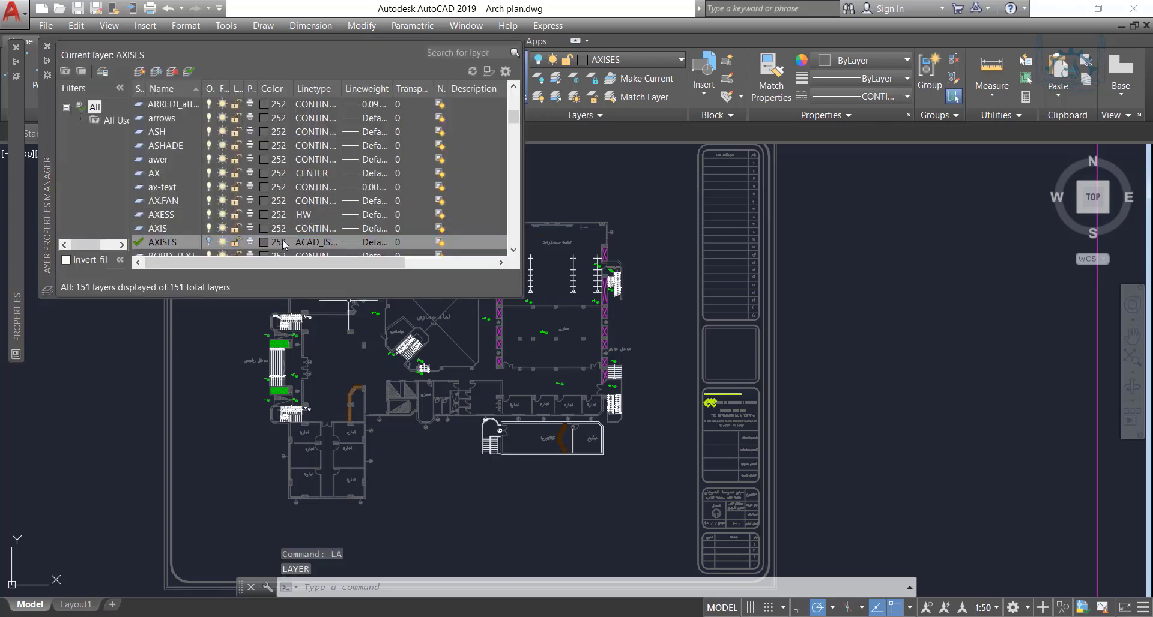
click(139, 71)
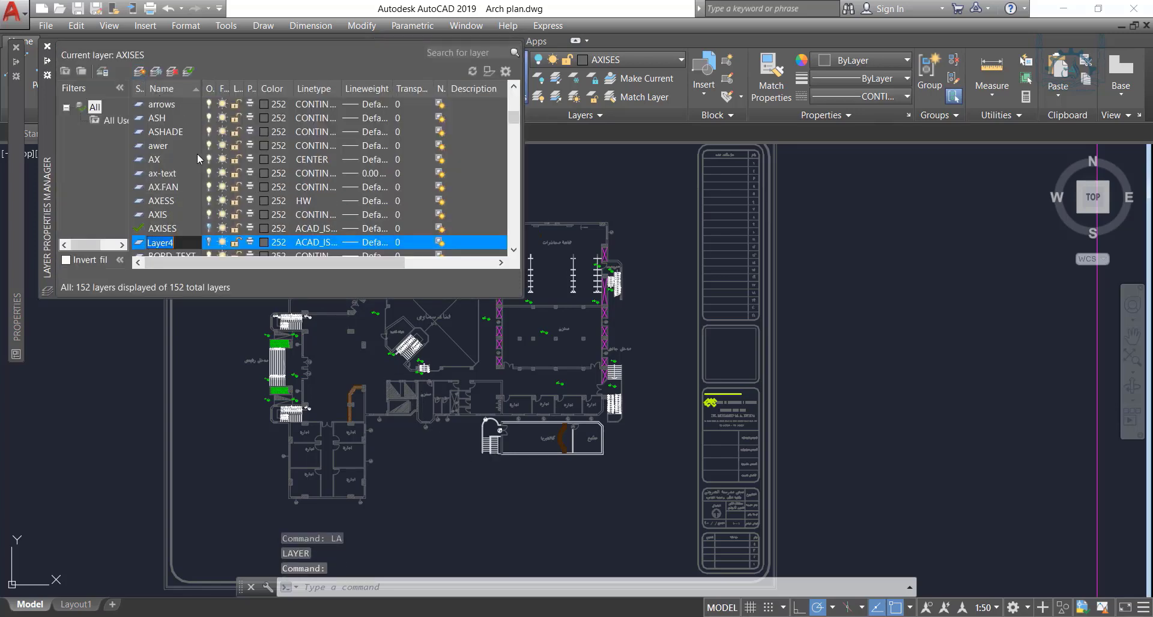
text(Load esti)
text(mation)
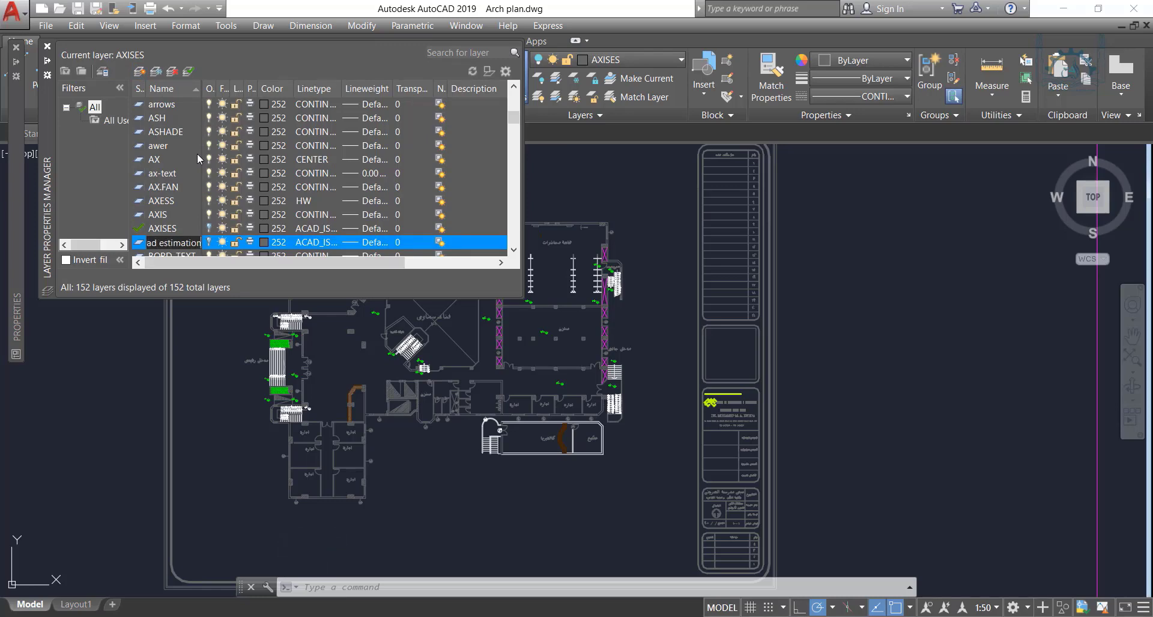
key(Return)
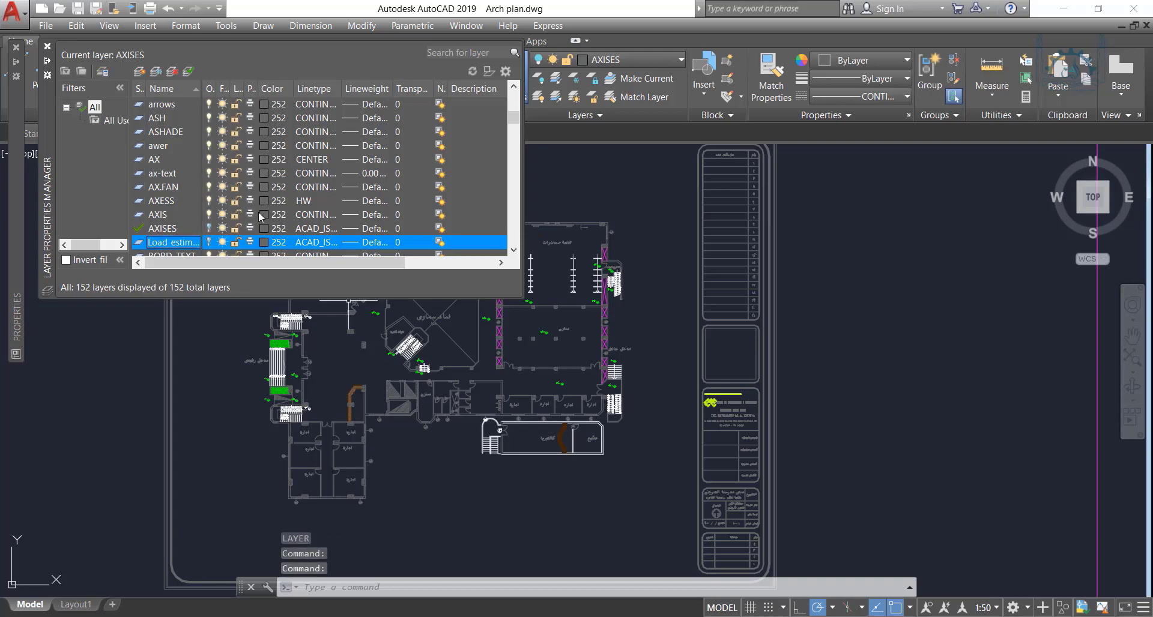
click(266, 244)
click(501, 329)
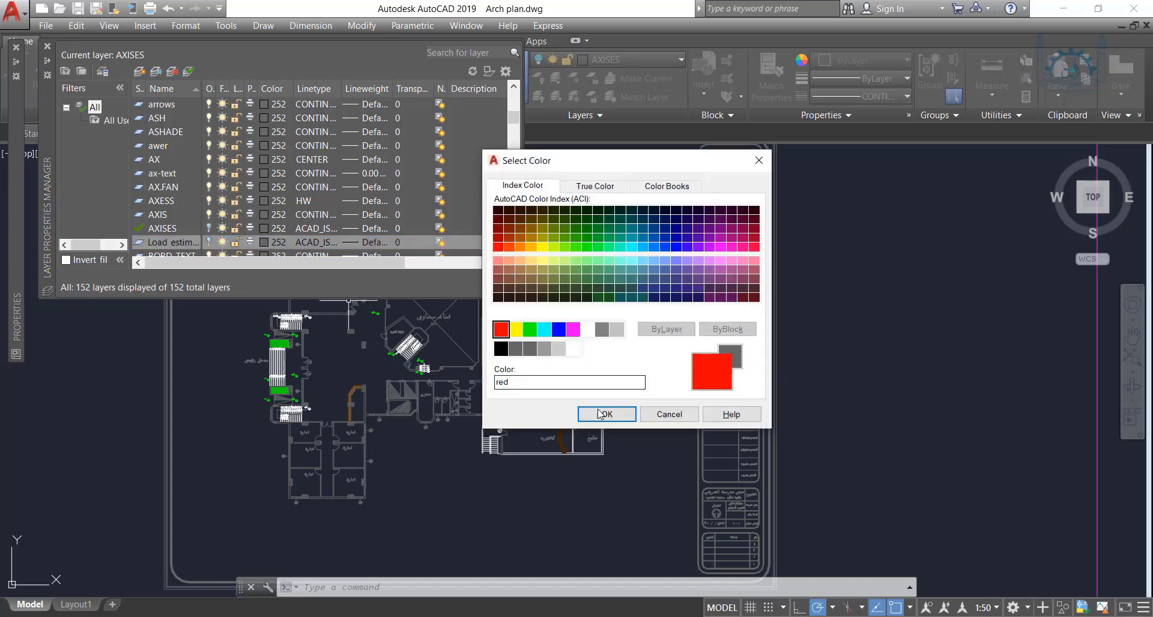
click(605, 414)
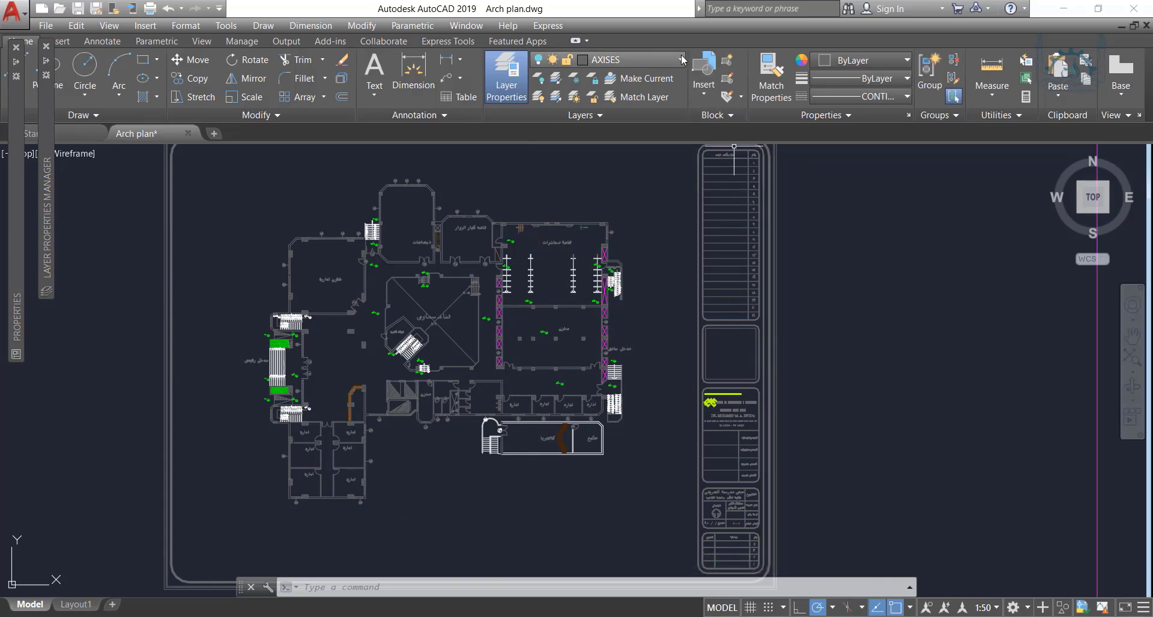
Make the Load estimation layer the current layer
click(635, 60)
scroll(634, 77, down, 10)
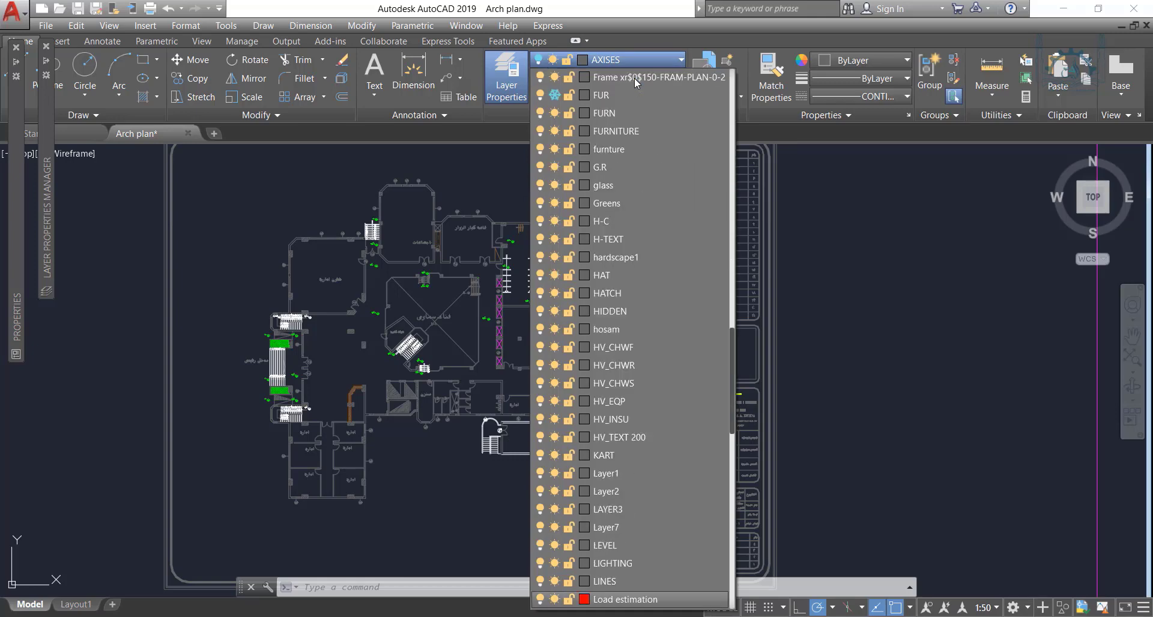
click(618, 588)
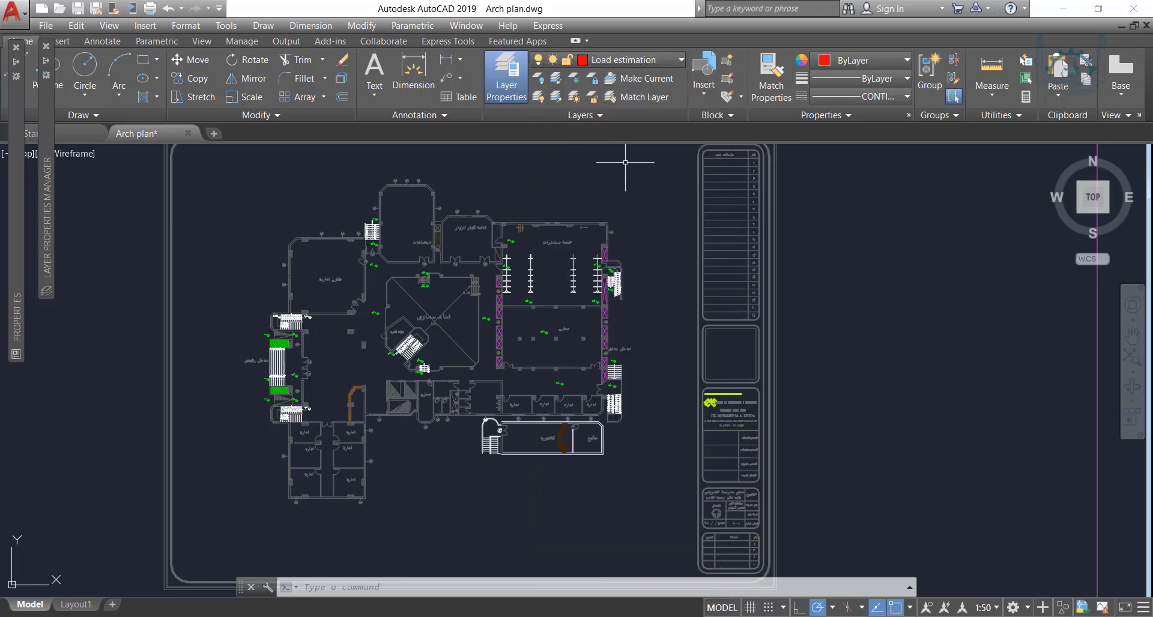
Trace a polyline from the lecture hall's upper-right outer corner along its top wall and around the adjoining VIP hall's chamfer and top wall
text(pl)
key(Return)
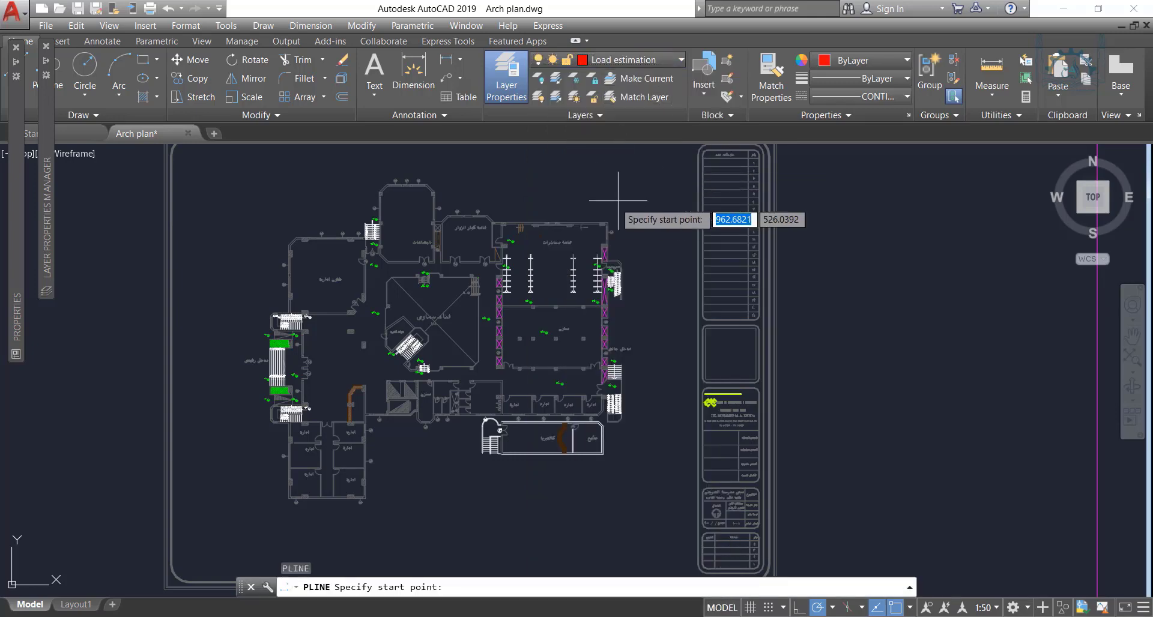
click(603, 223)
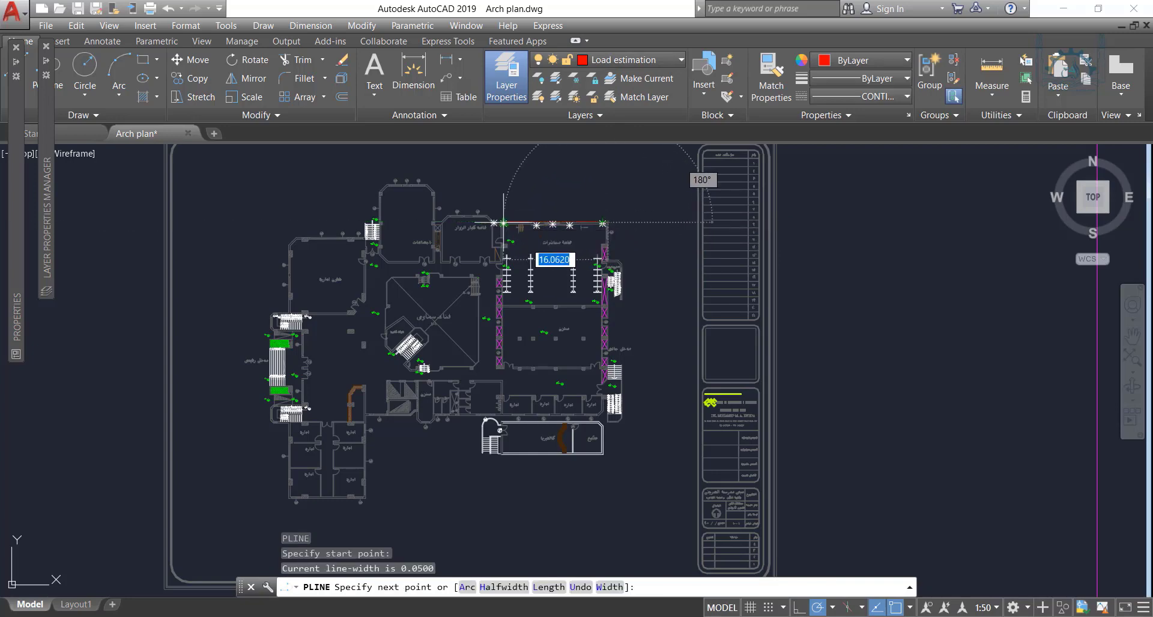
scroll(492, 224, up, 5)
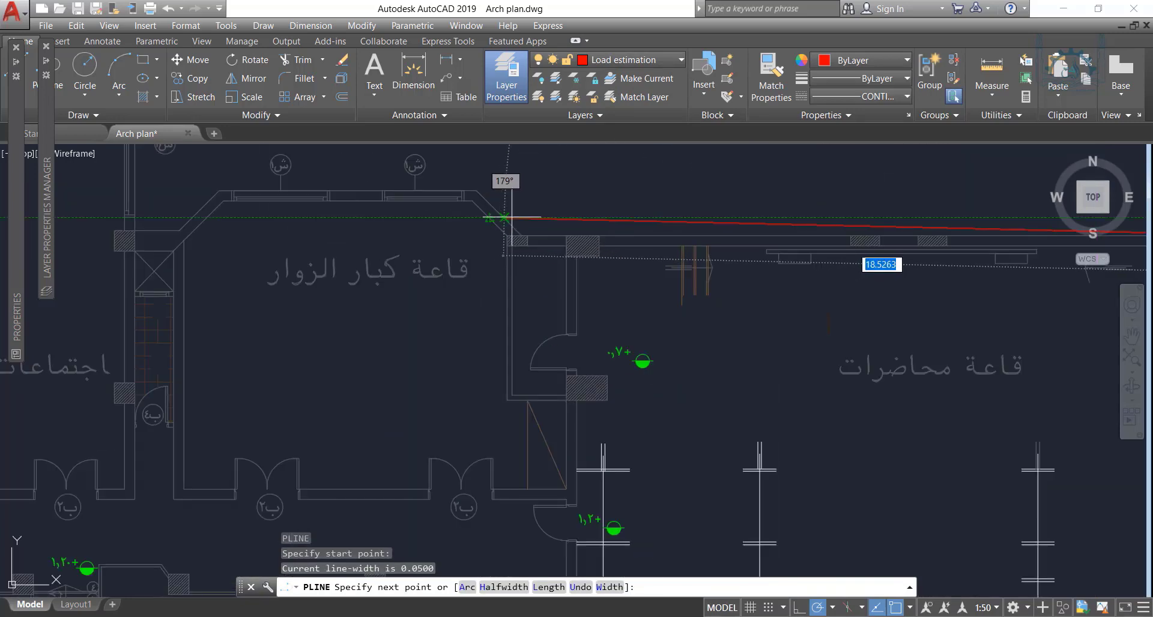
click(520, 235)
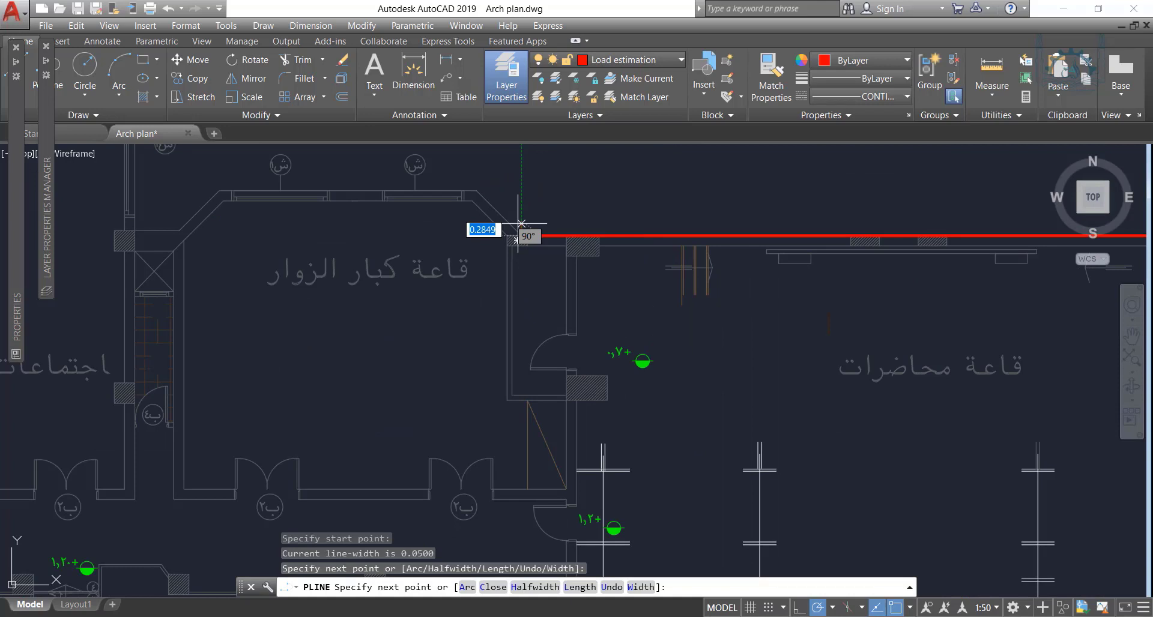
click(476, 191)
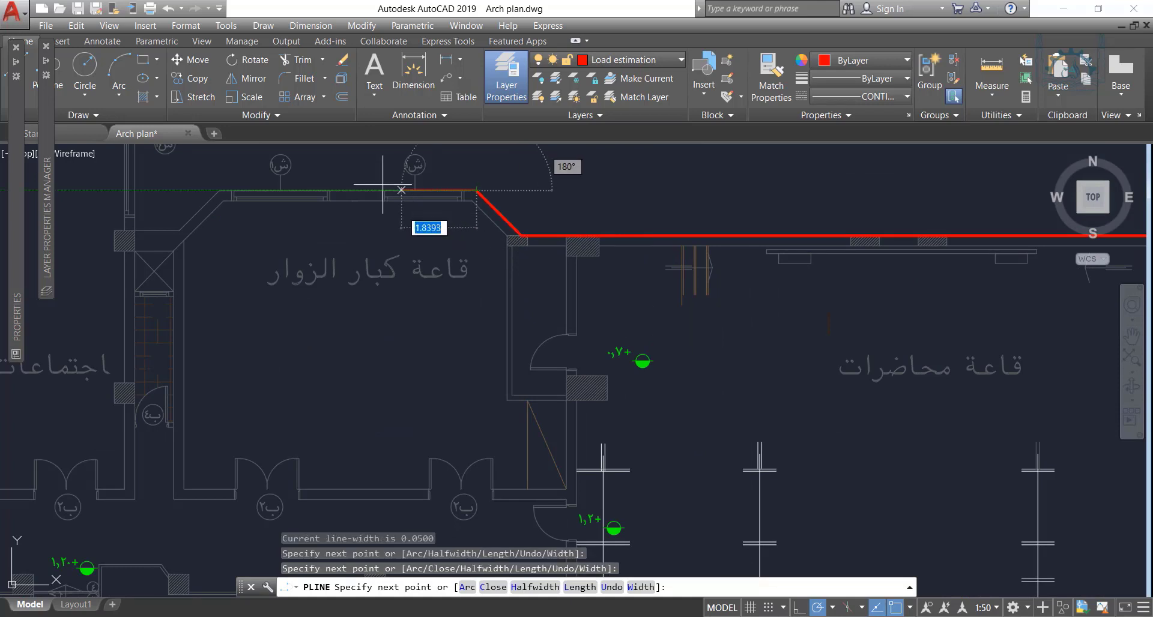
click(219, 190)
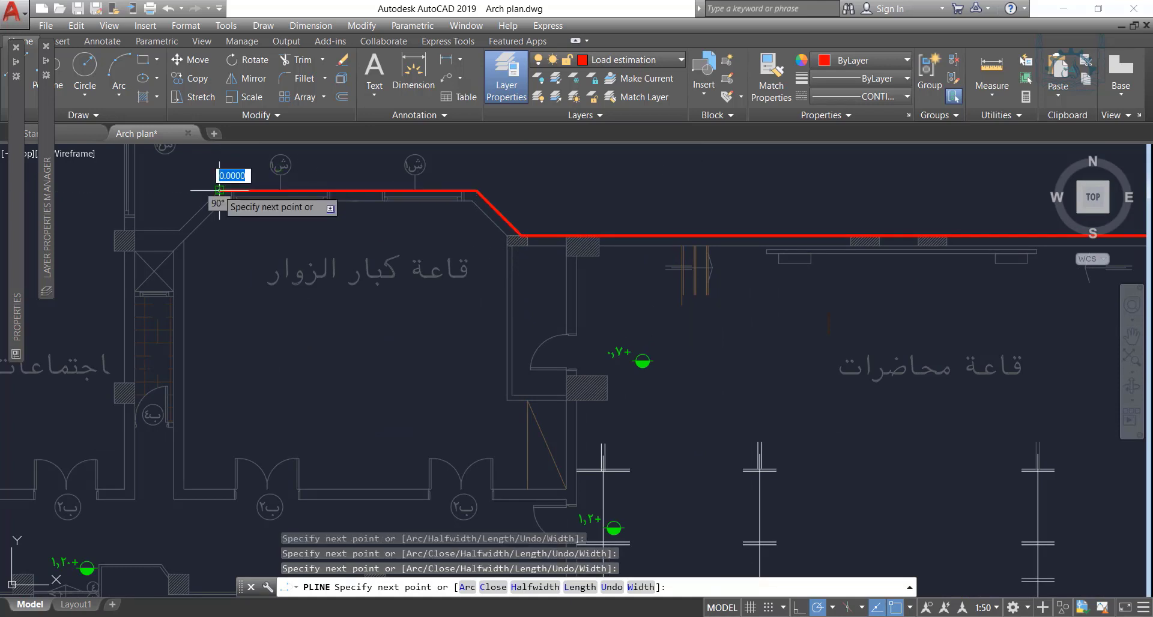
key(Return)
scroll(784, 225, down, 10)
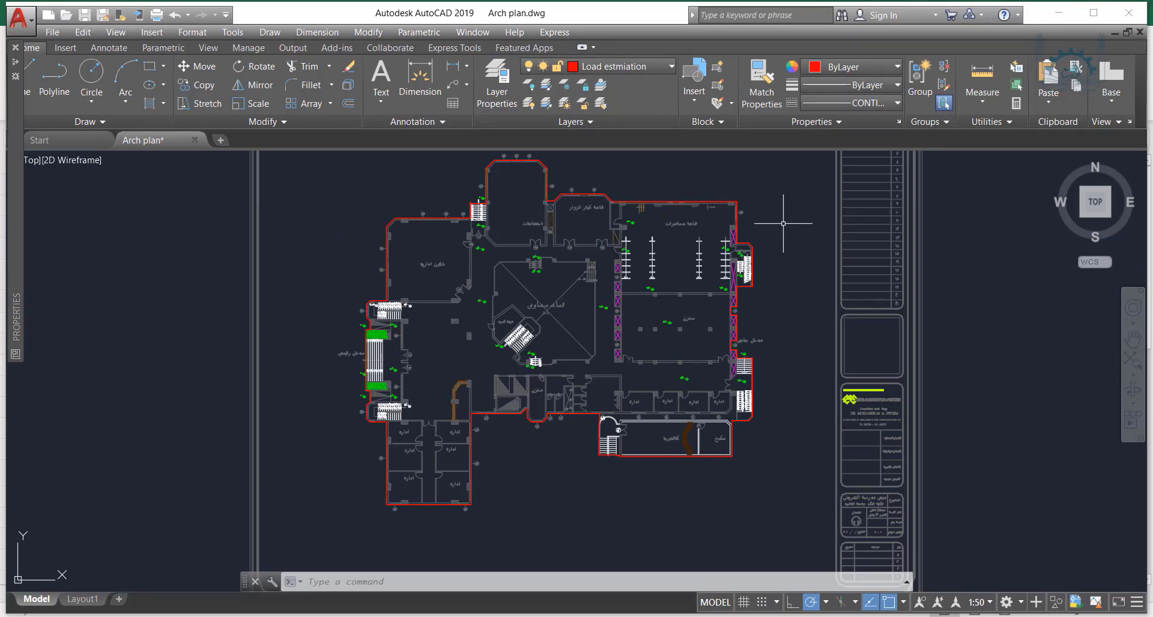
Open the properties of the red building outline polyline and read its area
click(670, 201)
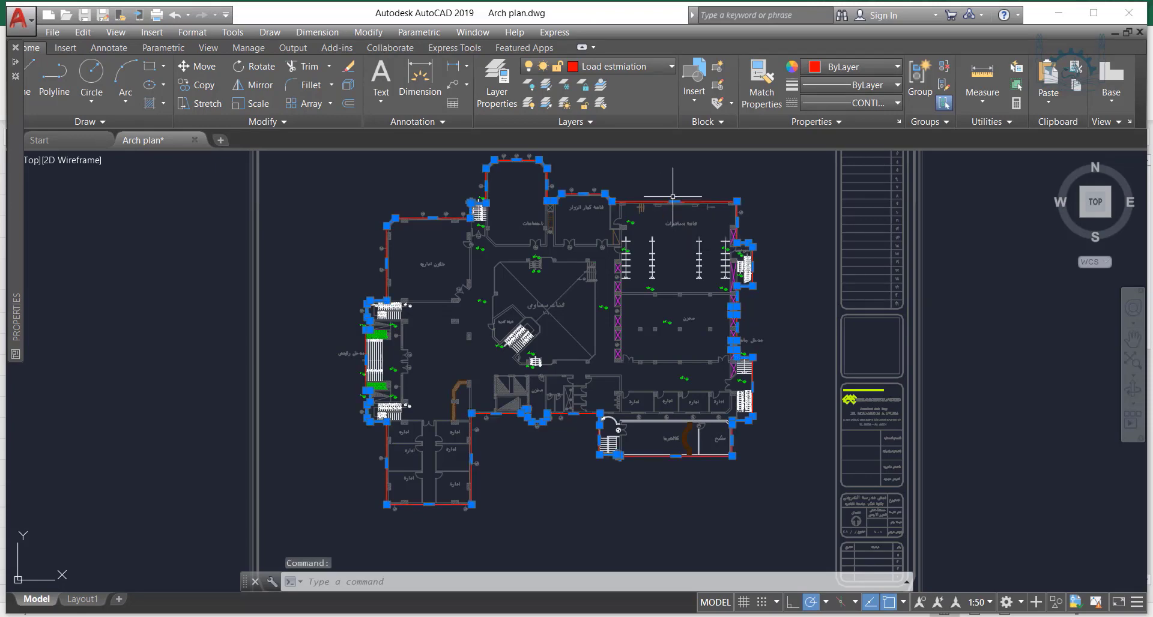
right_click(673, 191)
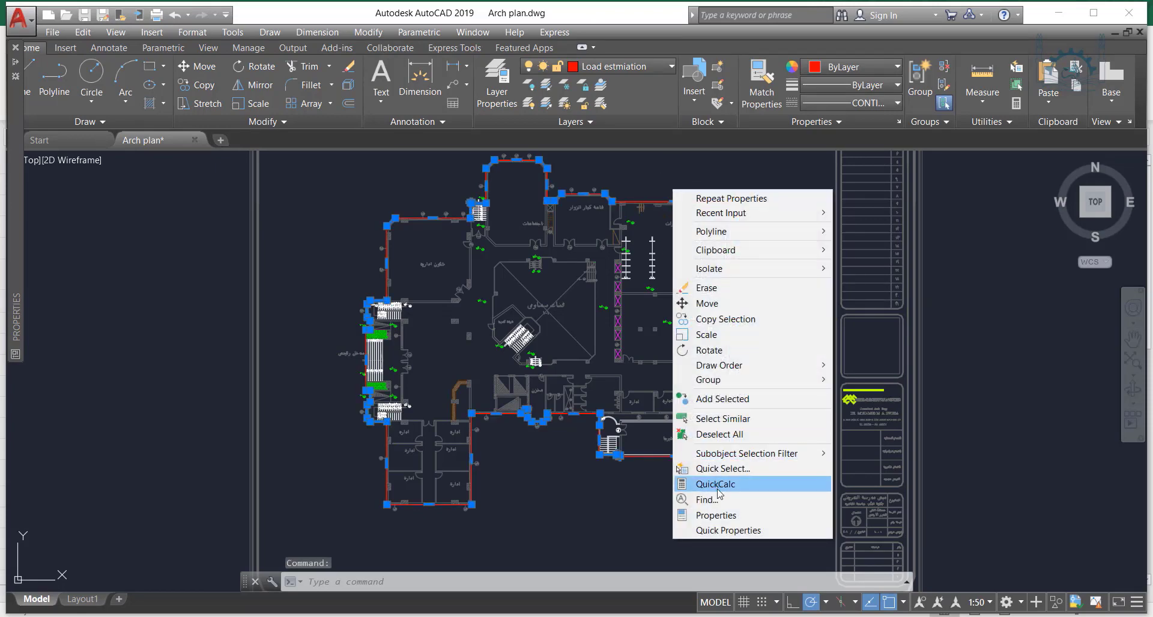
click(722, 516)
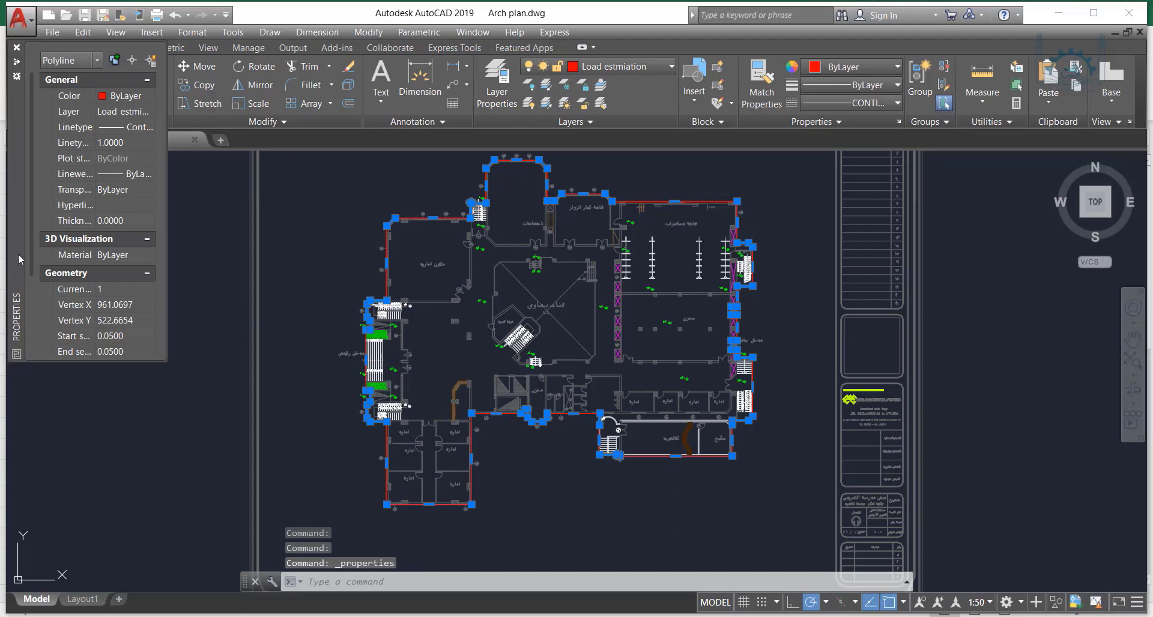
scroll(116, 267, down, 3)
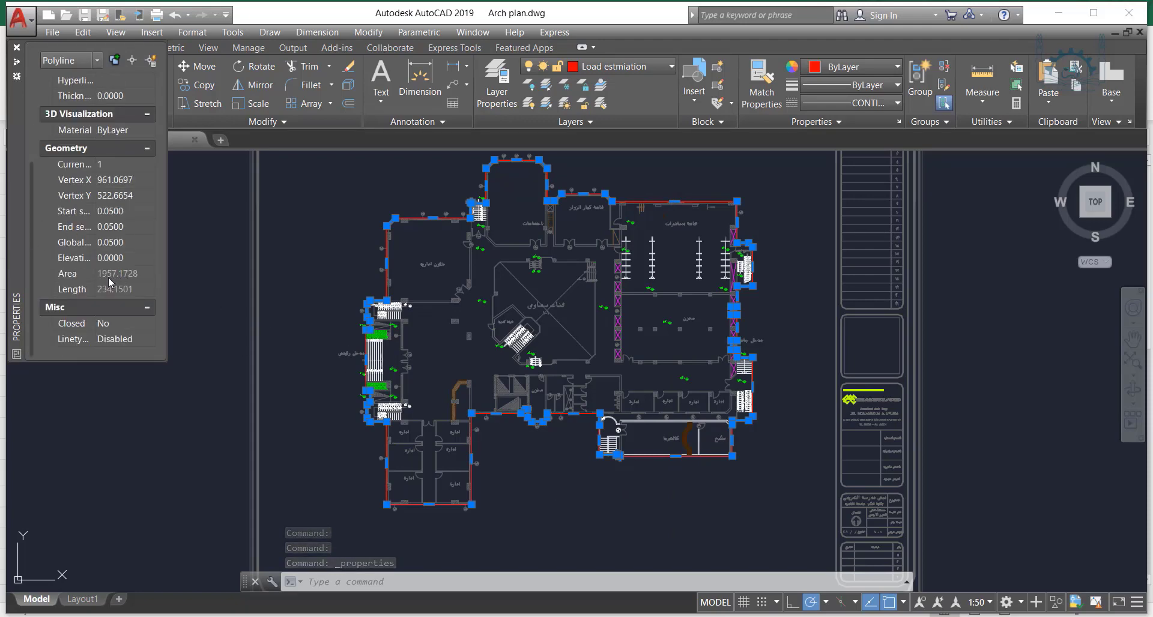
Switch to the Excel load estimation workbook and enter 1957 as the ground floor's area
key(alt+Tab)
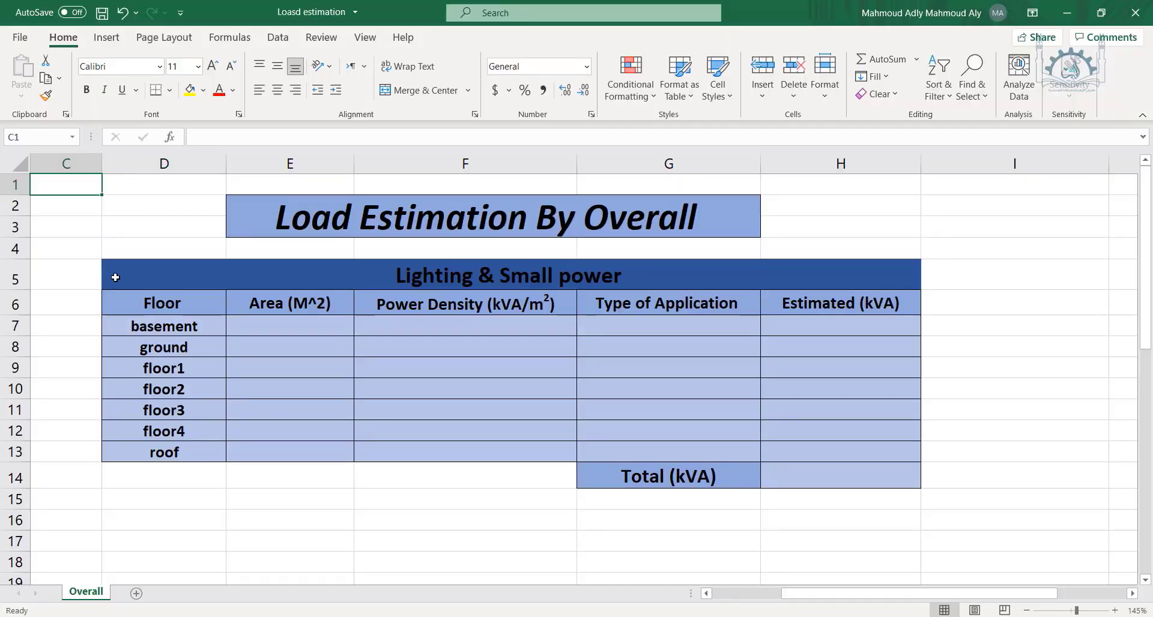
double_click(247, 347)
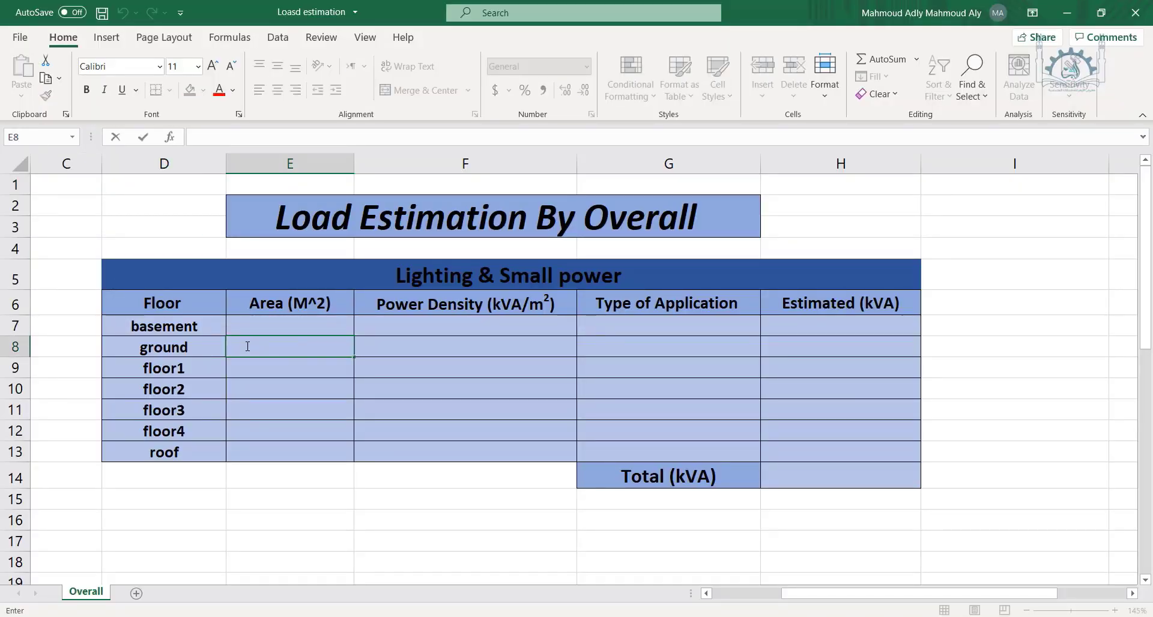
text(1957)
click(163, 226)
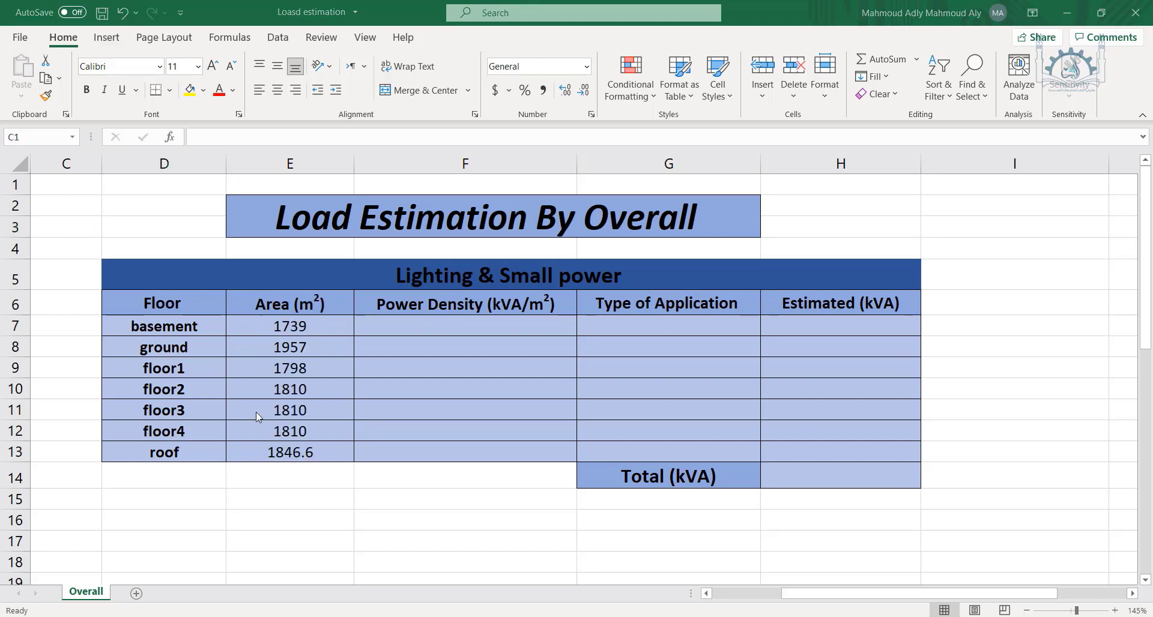
Enter "اداري" as the ground floor's type of application and fill it down through floor4
click(611, 343)
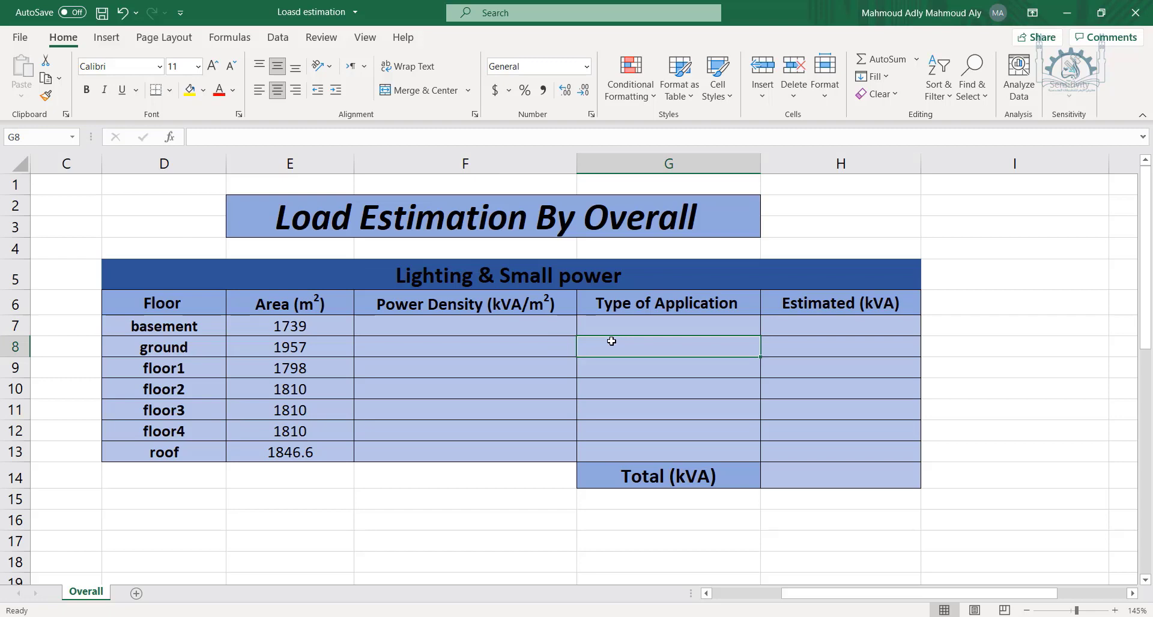
double_click(611, 341)
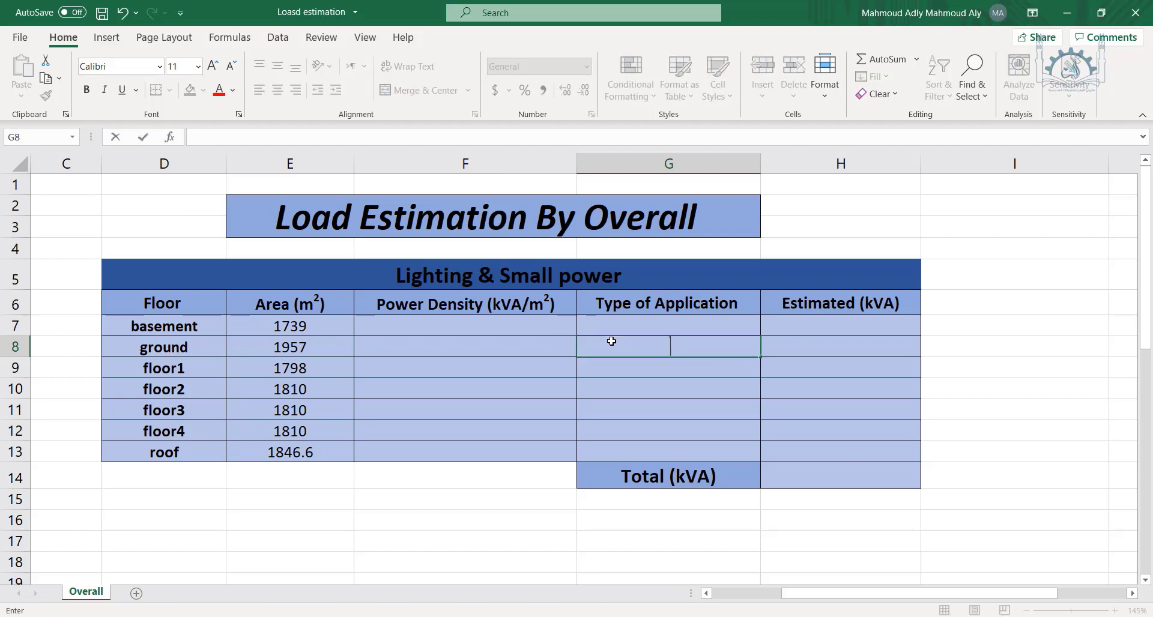
text(اداري)
key(ctrl+Return)
drag(761, 363, 752, 427)
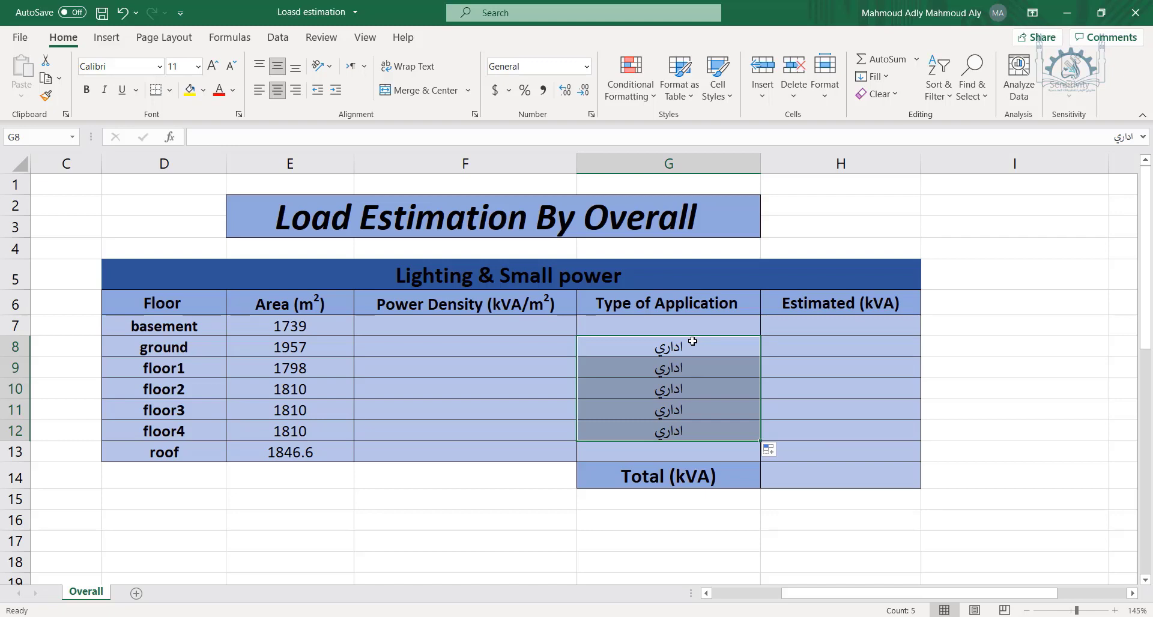
Enter "اسكان متوسط" as the type of application for both the basement and the roof
click(688, 325)
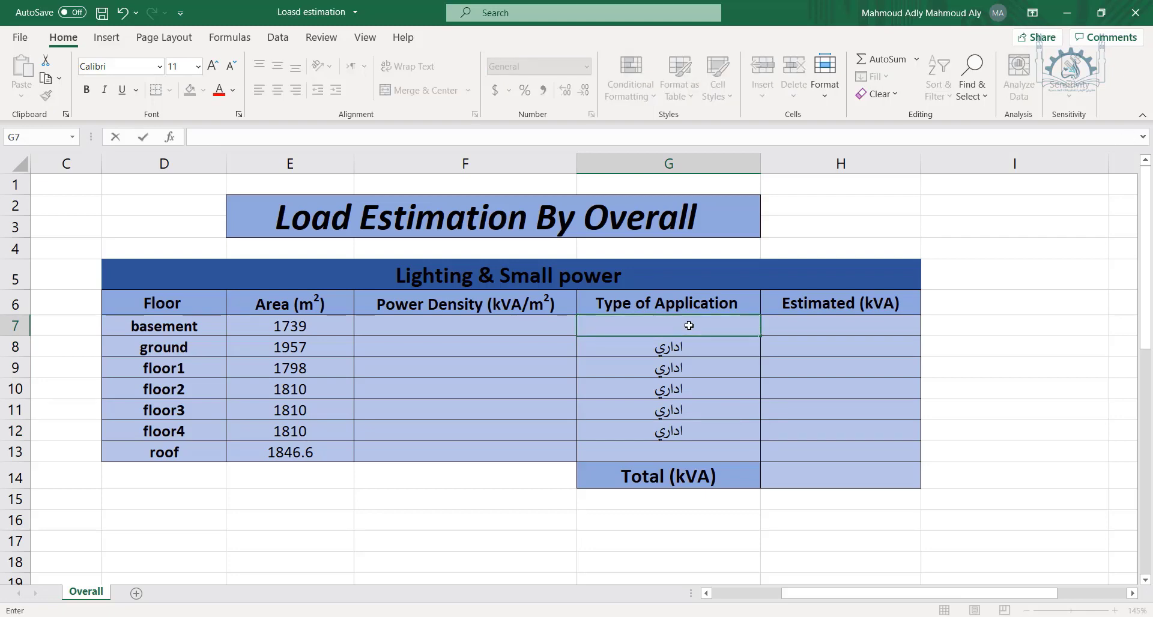
text(اسكان متوسط)
click(691, 449)
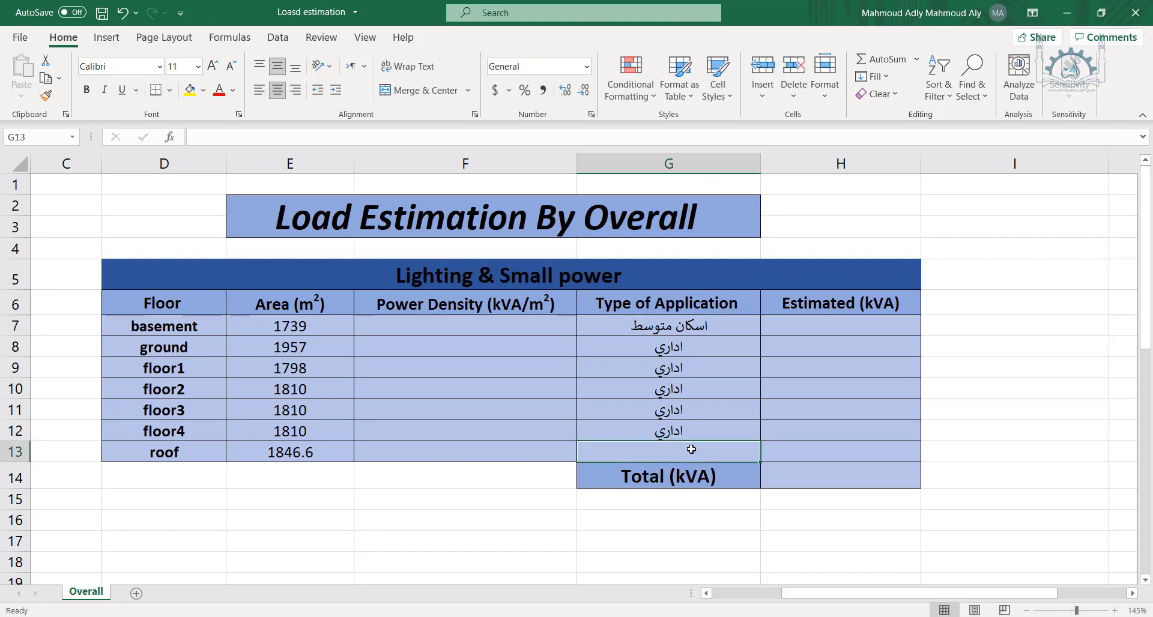
text(اسكان متوسط)
key(Return)
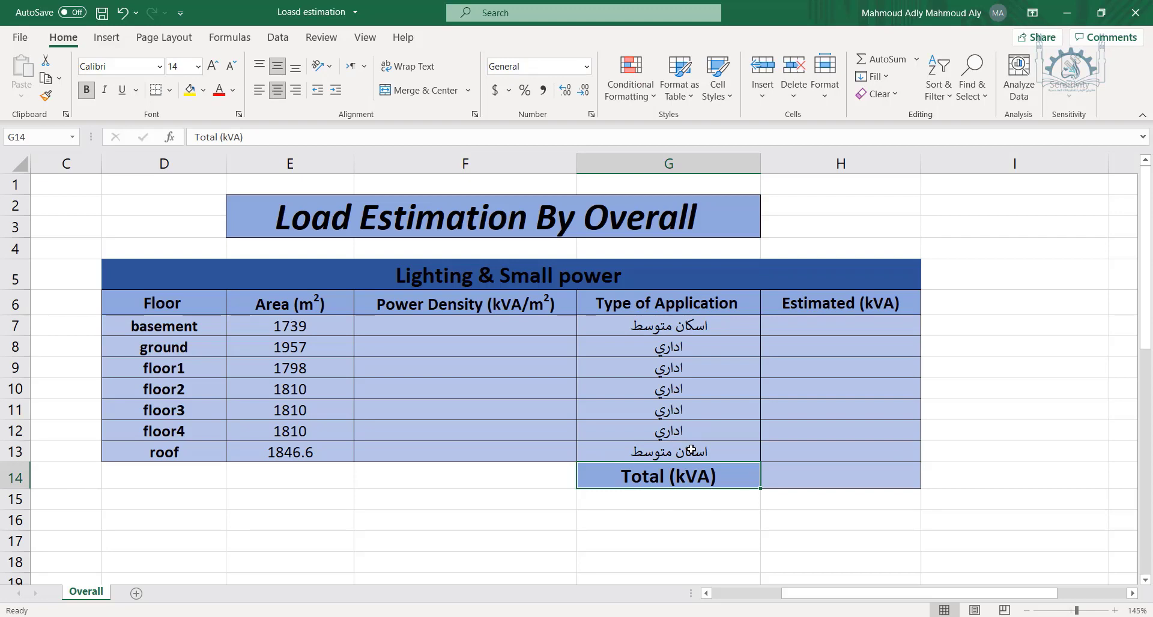
Set the basement's power density to 0.04 kVA/m²
click(519, 327)
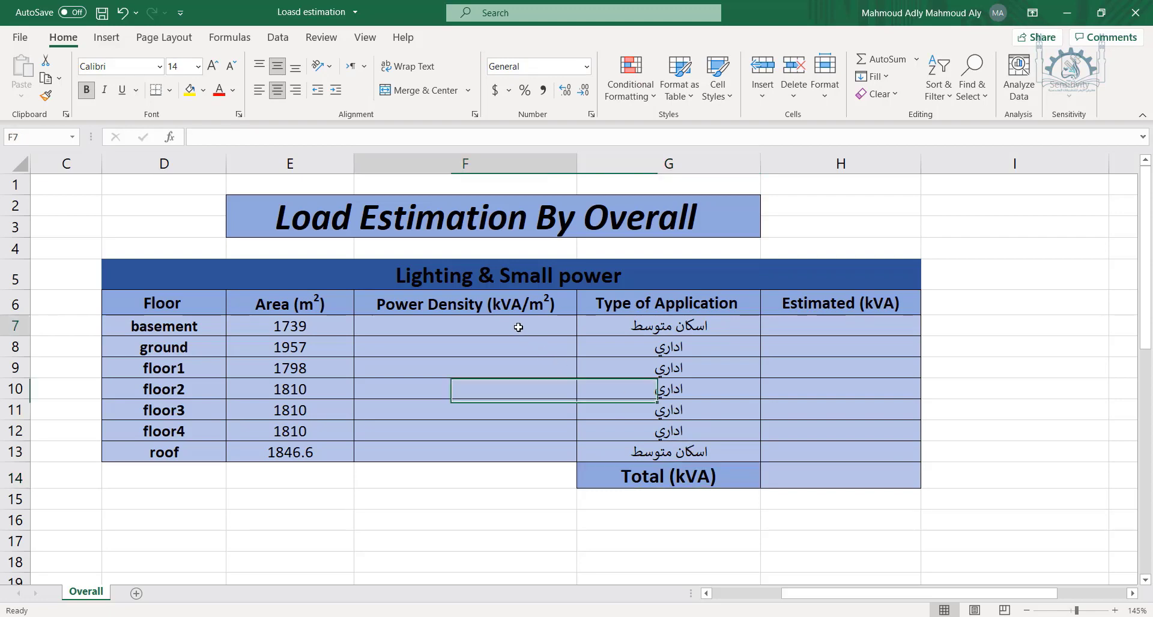
text(4)
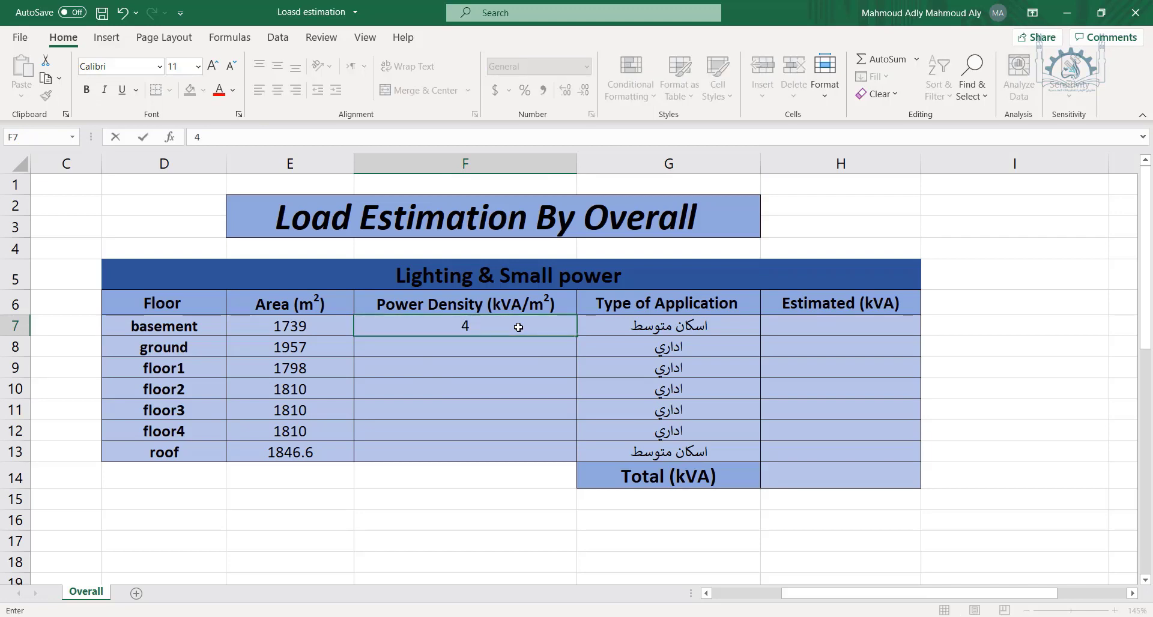
key(BackSpace)
text(.04)
key(Return)
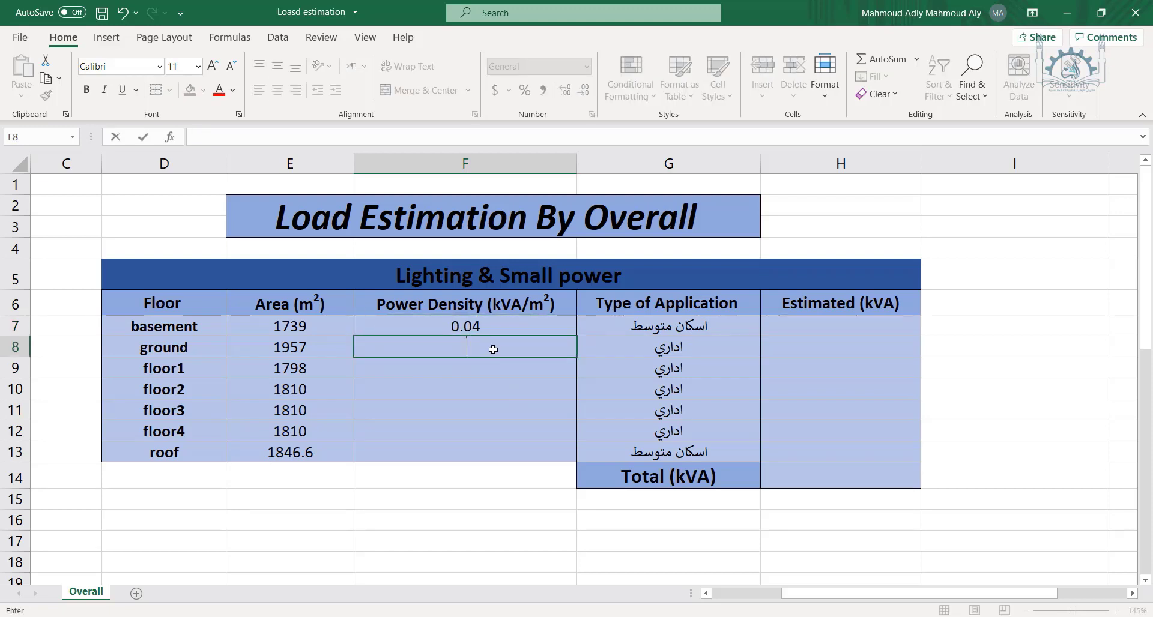
Set the ground floor's power density to 0.1 kVA/m² and fill it down through floor4
text(.1)
click(569, 369)
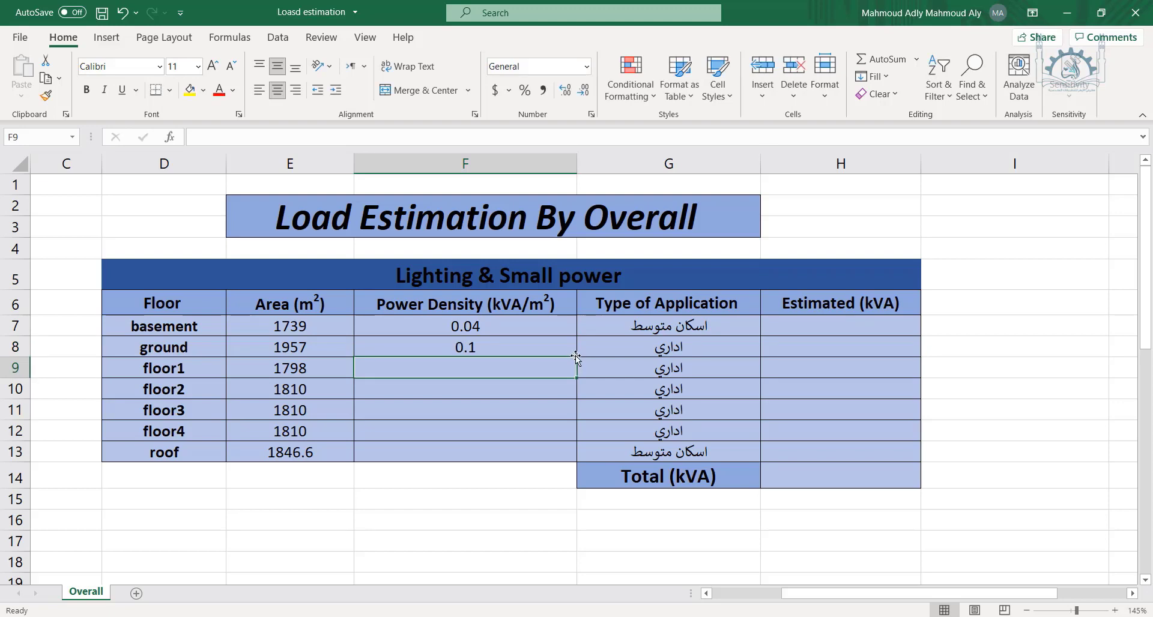
click(571, 348)
drag(577, 362, 570, 434)
Set the roof's power density to 0.04 kVA/m²
click(551, 459)
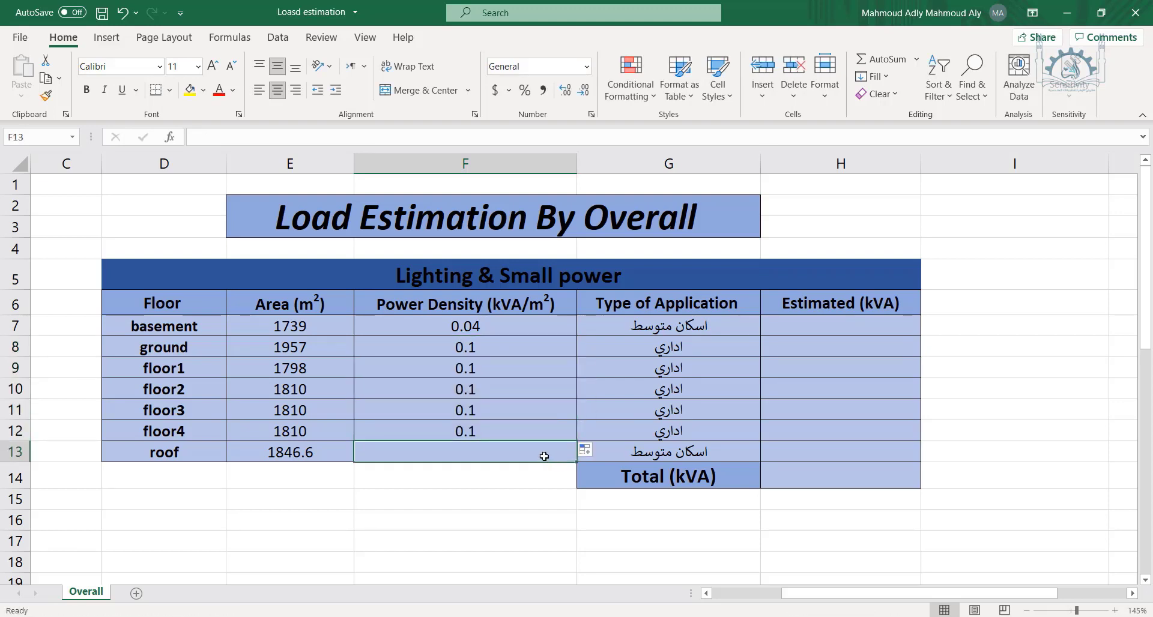
text(.04)
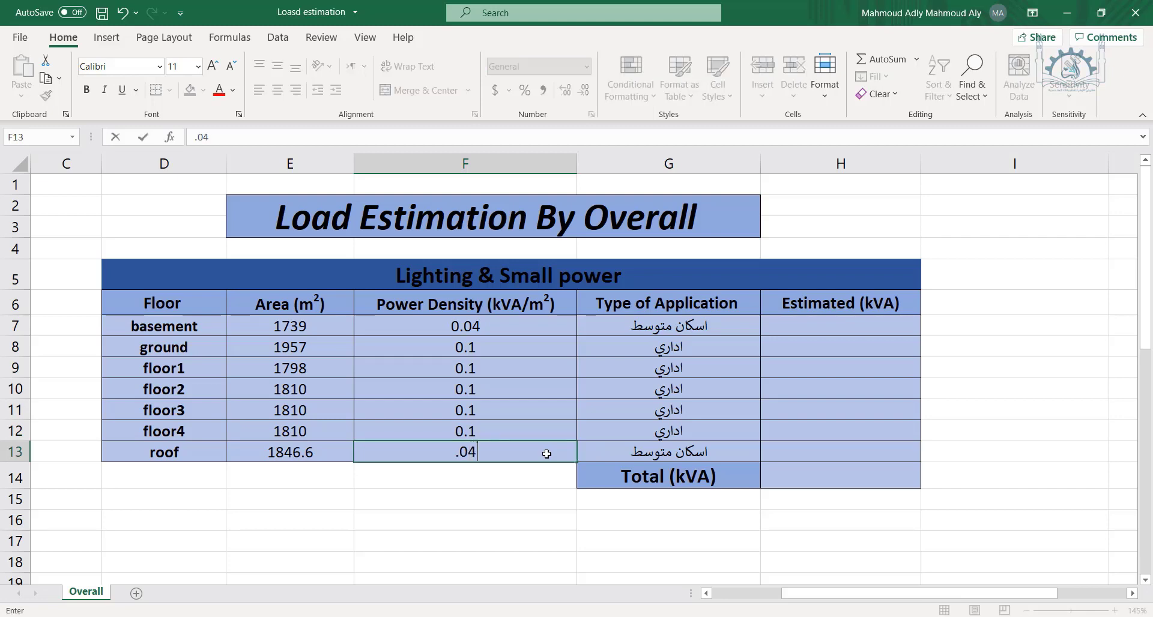
key(Return)
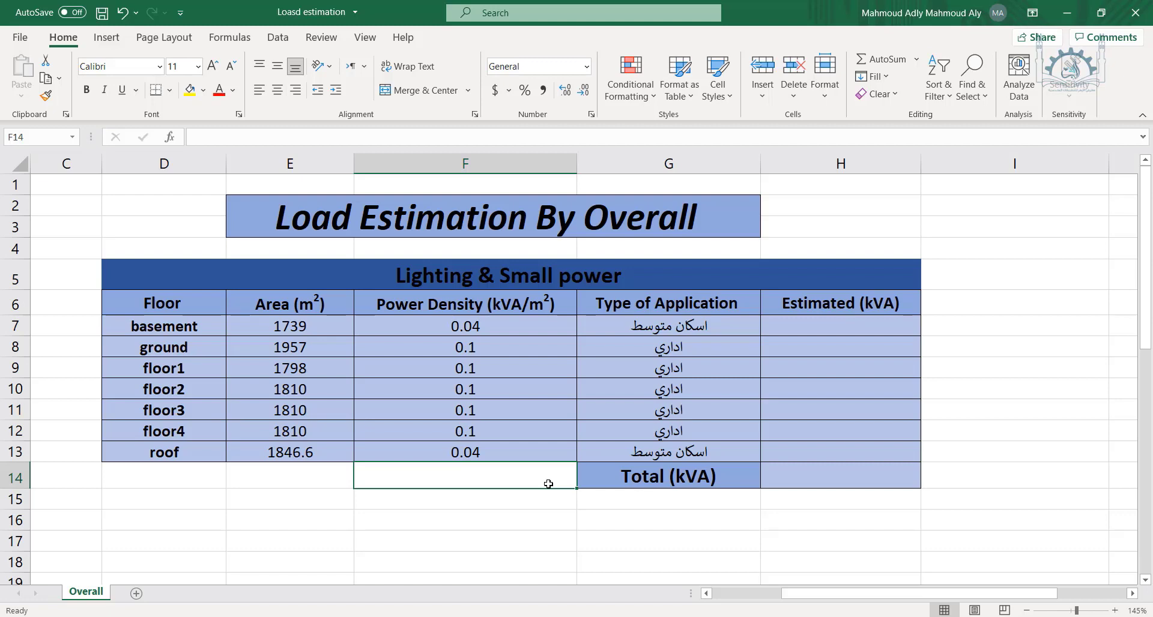
Calculate the basement's estimated kVA with =E7*F7 and fill the formula down through the roof row
click(810, 324)
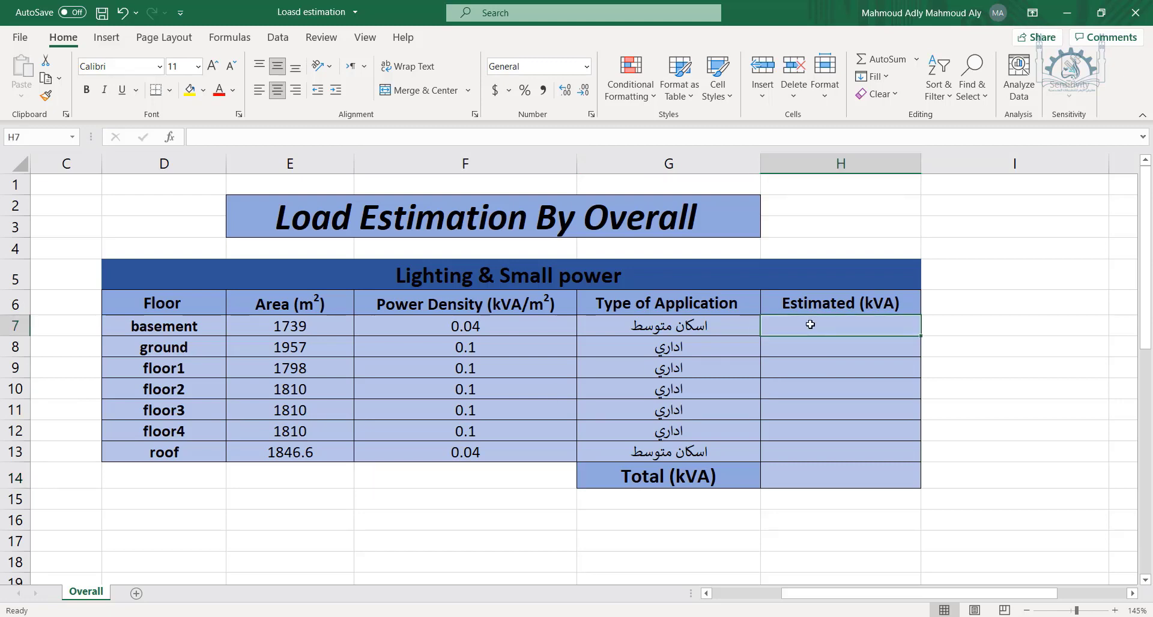
text(=)
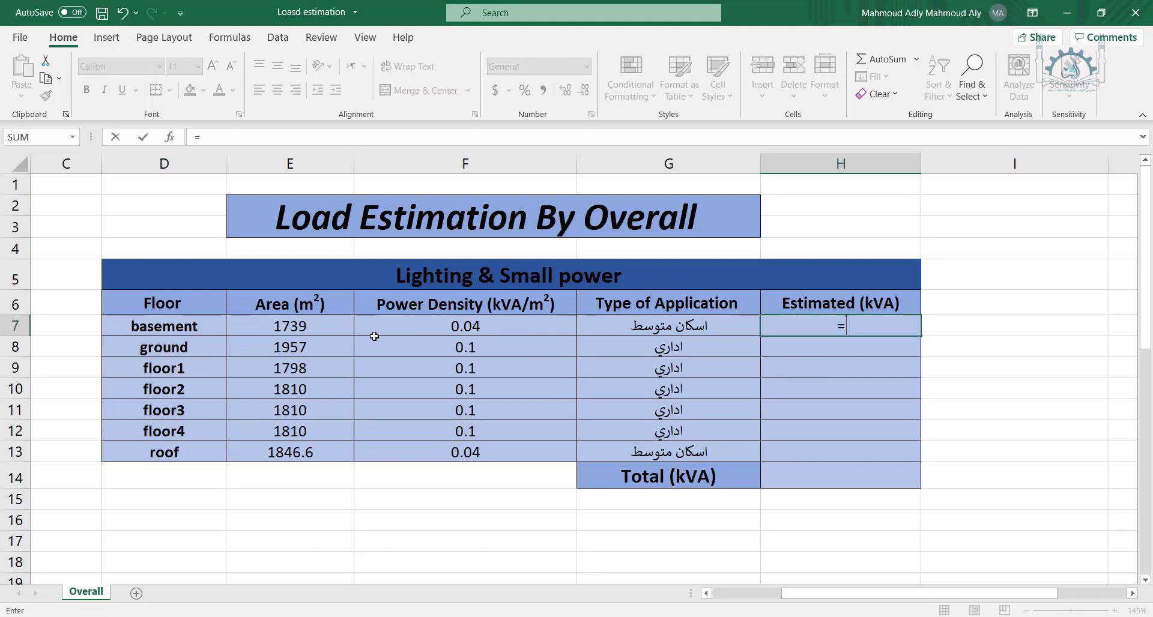
click(332, 324)
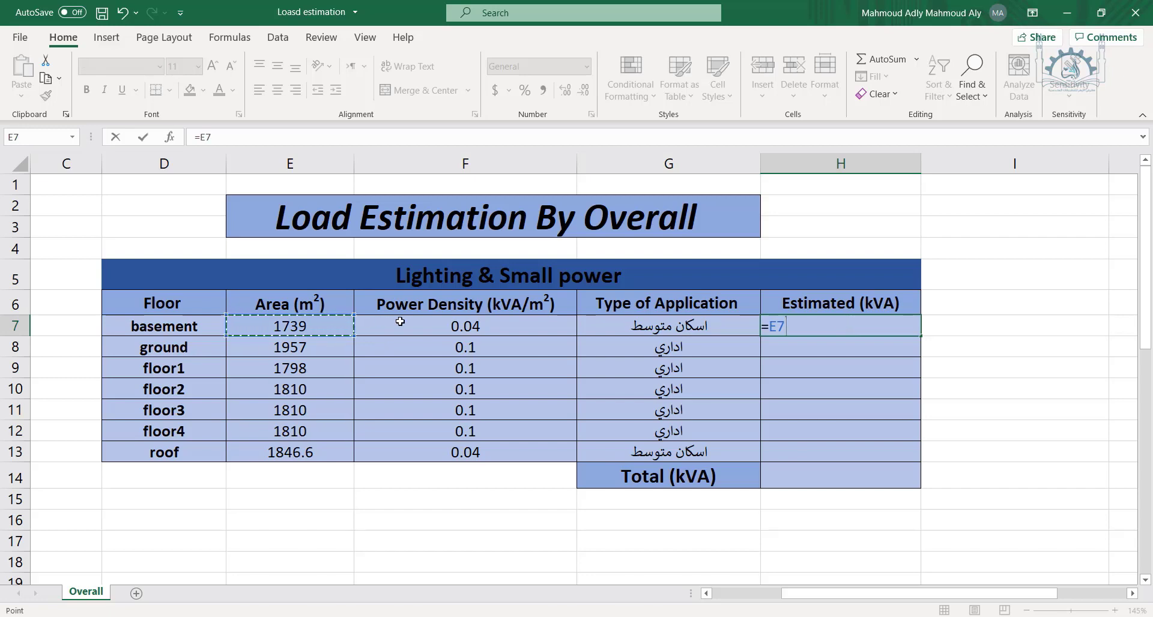
text(*)
click(420, 329)
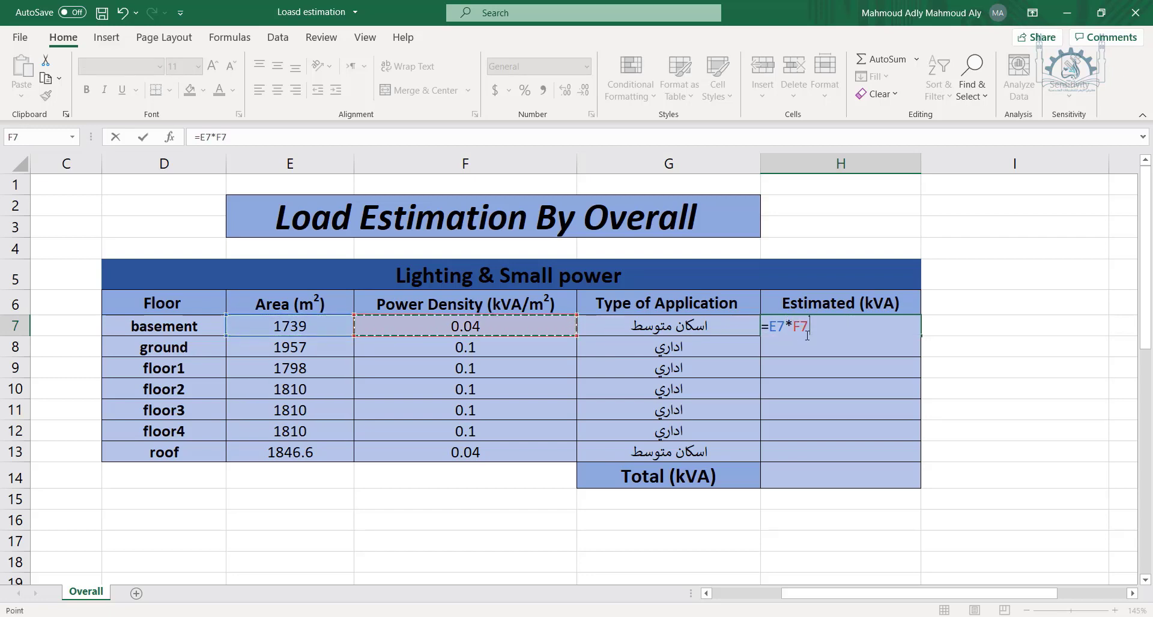
key(Return)
click(903, 324)
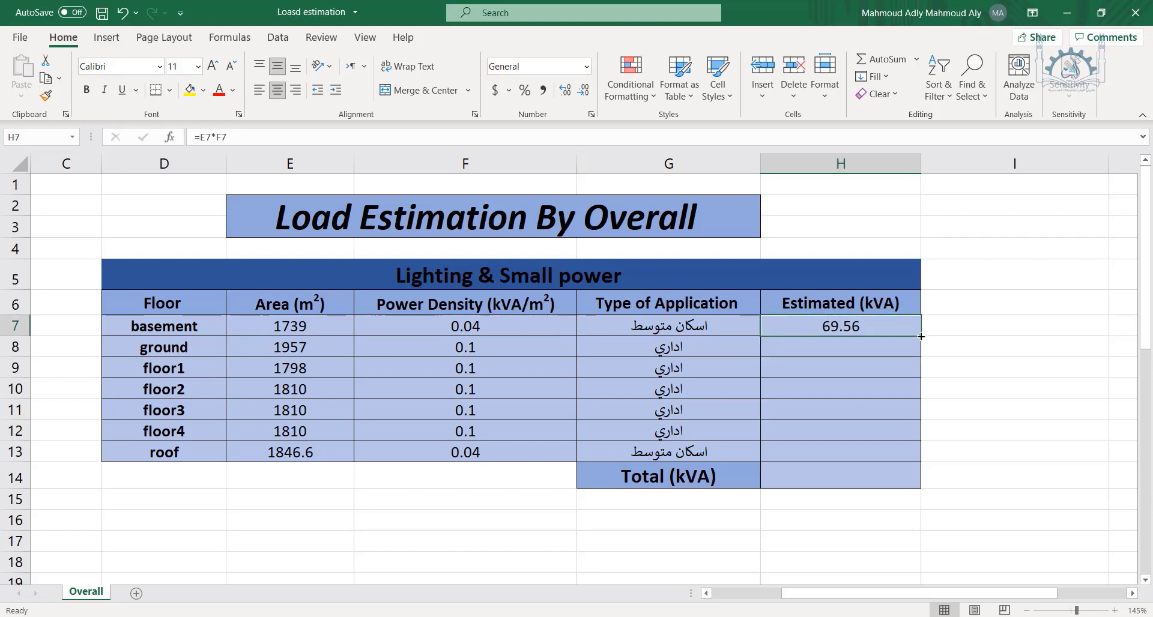
drag(921, 335, 914, 451)
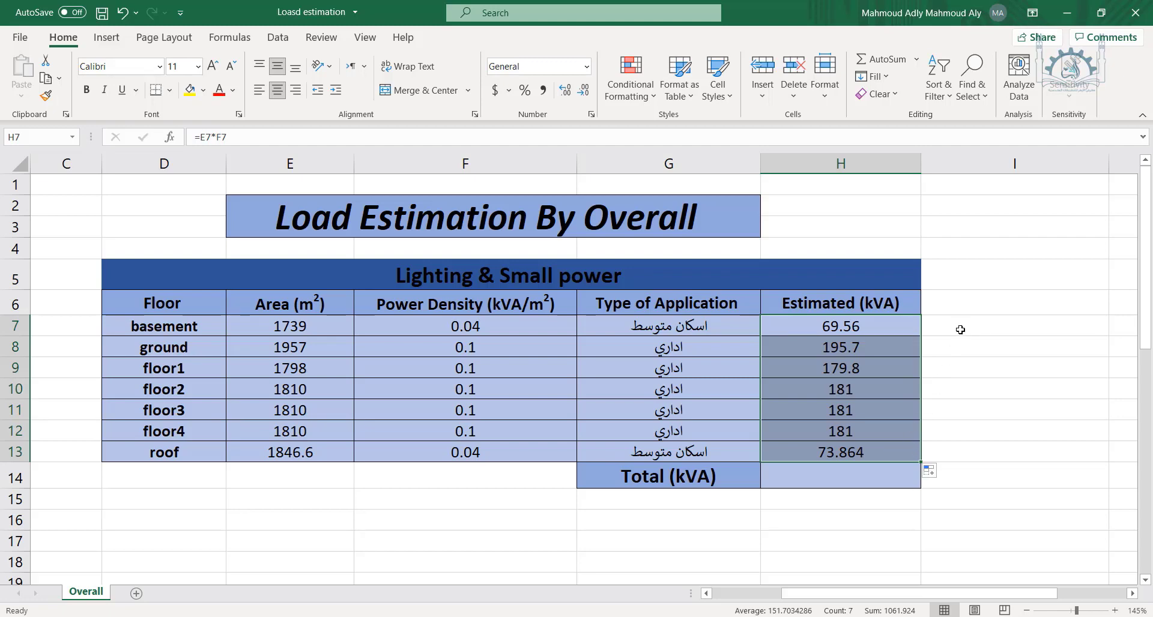
Calculate the lighting and small-power Total (kVA) by adding H7 through H13 individually, and save the workbook
click(854, 468)
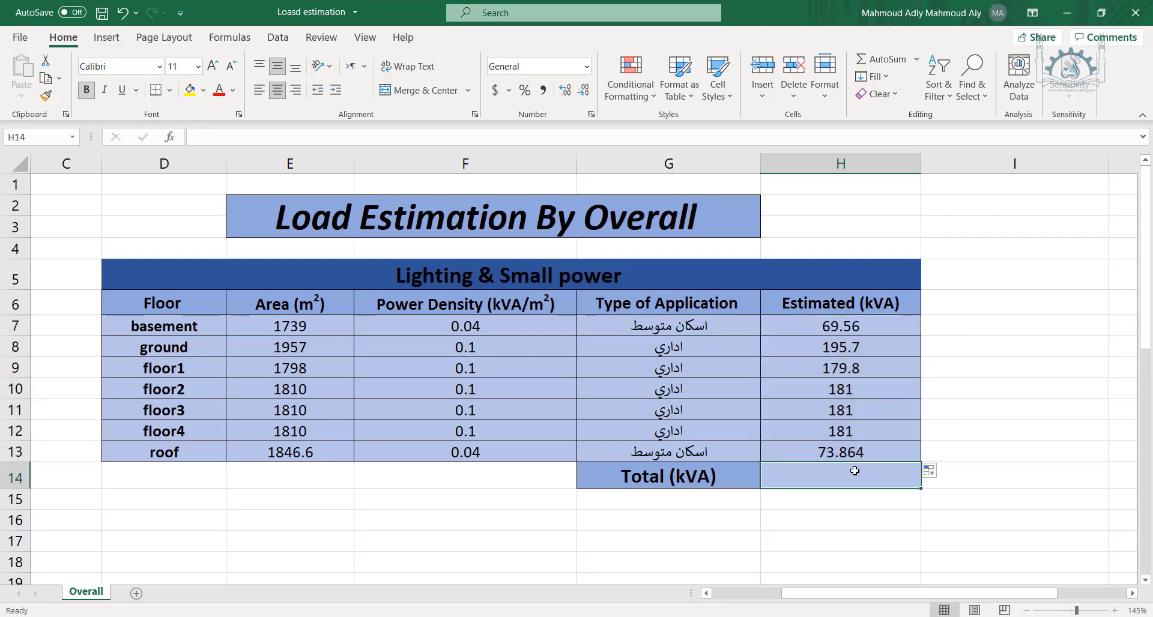
text(=)
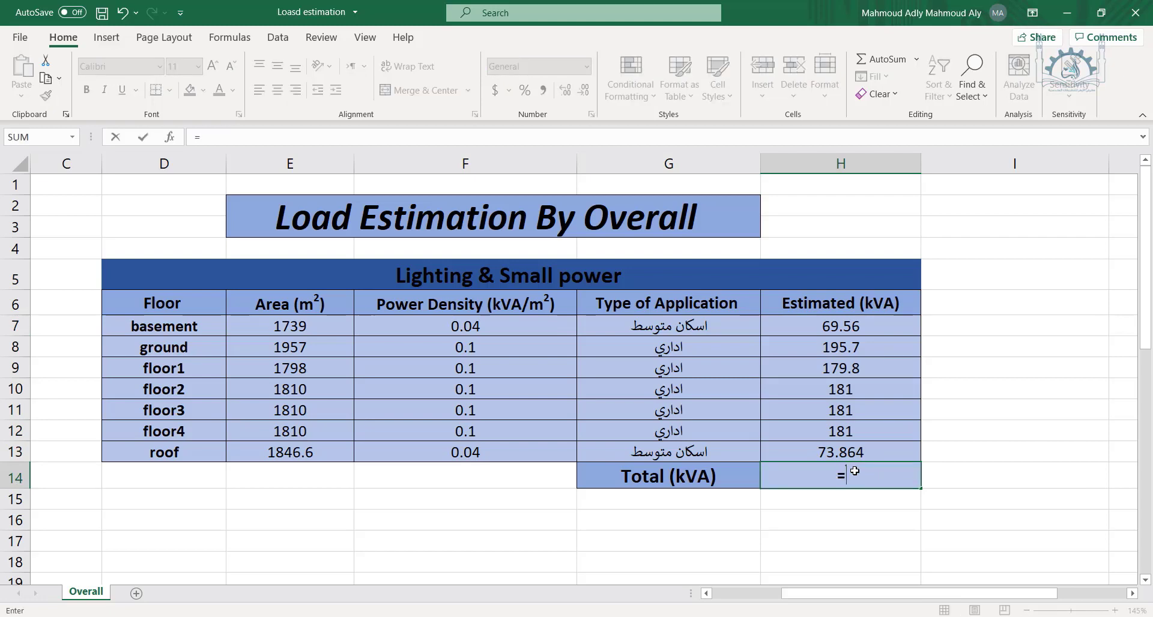
click(859, 327)
text(+)
click(857, 348)
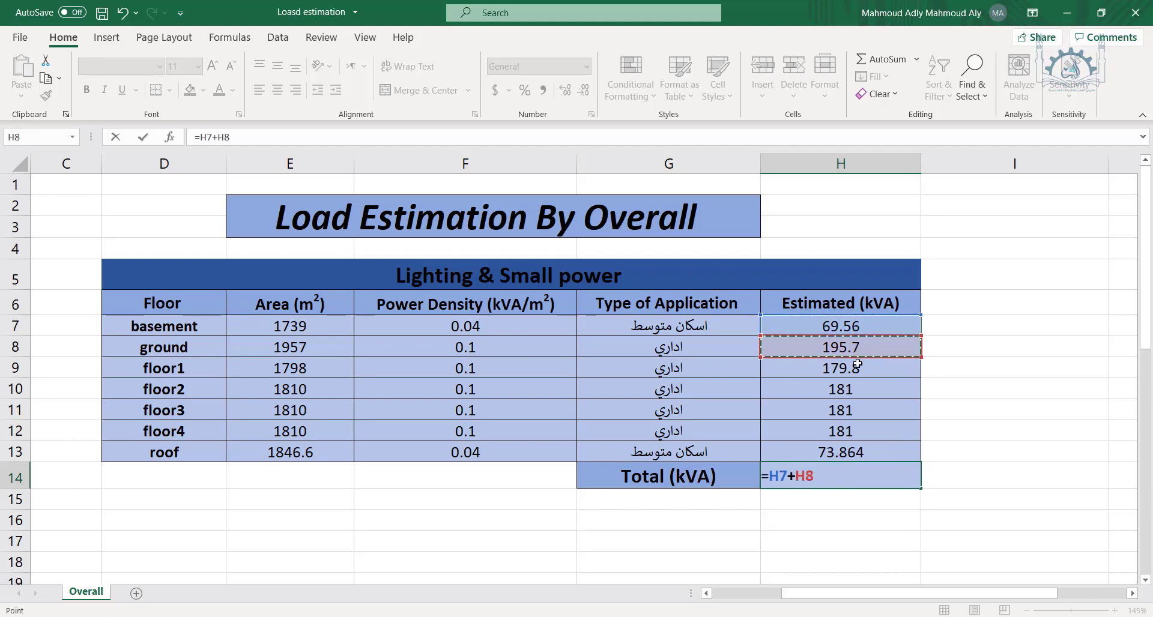
text(+)
click(858, 367)
text(+)
click(856, 389)
text(+)
click(856, 410)
text(+)
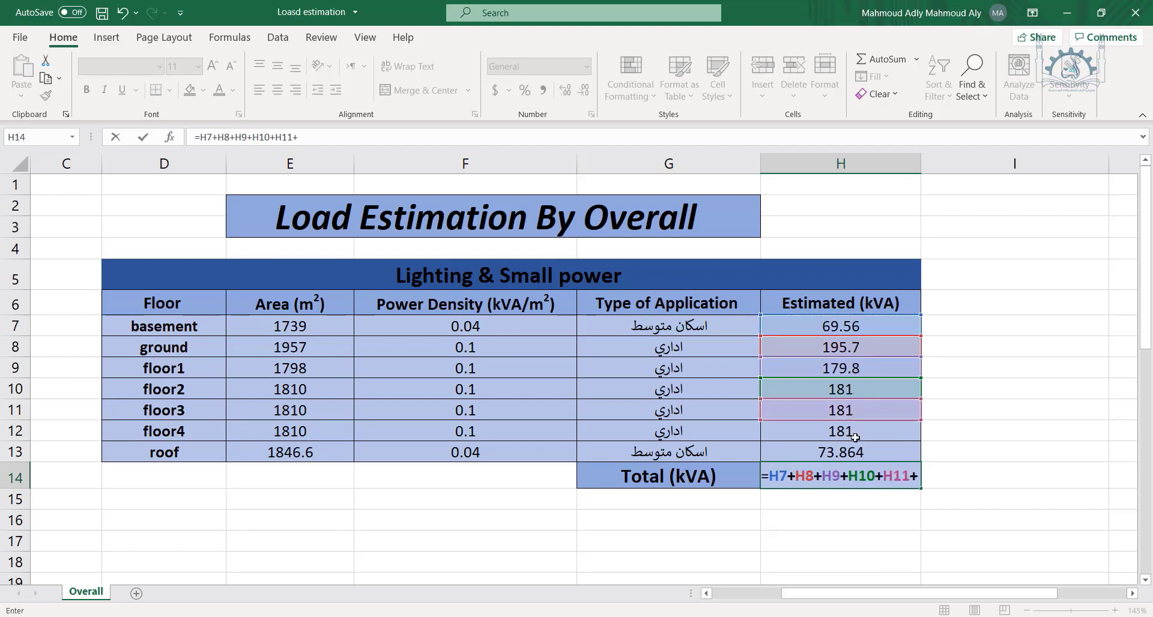
click(855, 435)
text(+)
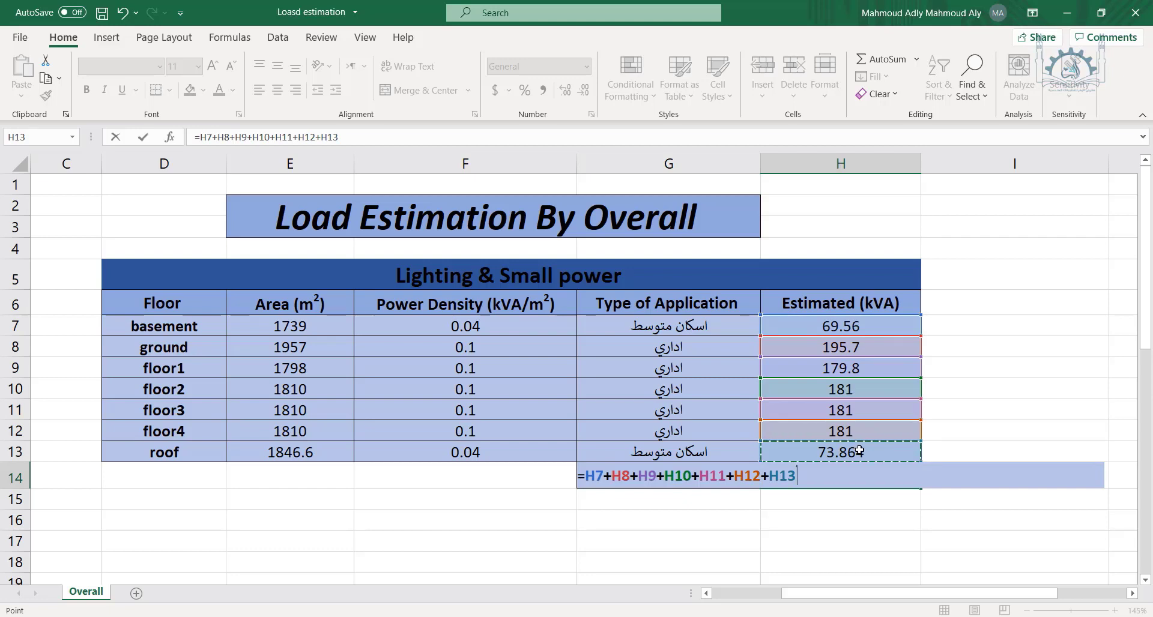
key(Return)
key(ctrl+Down)
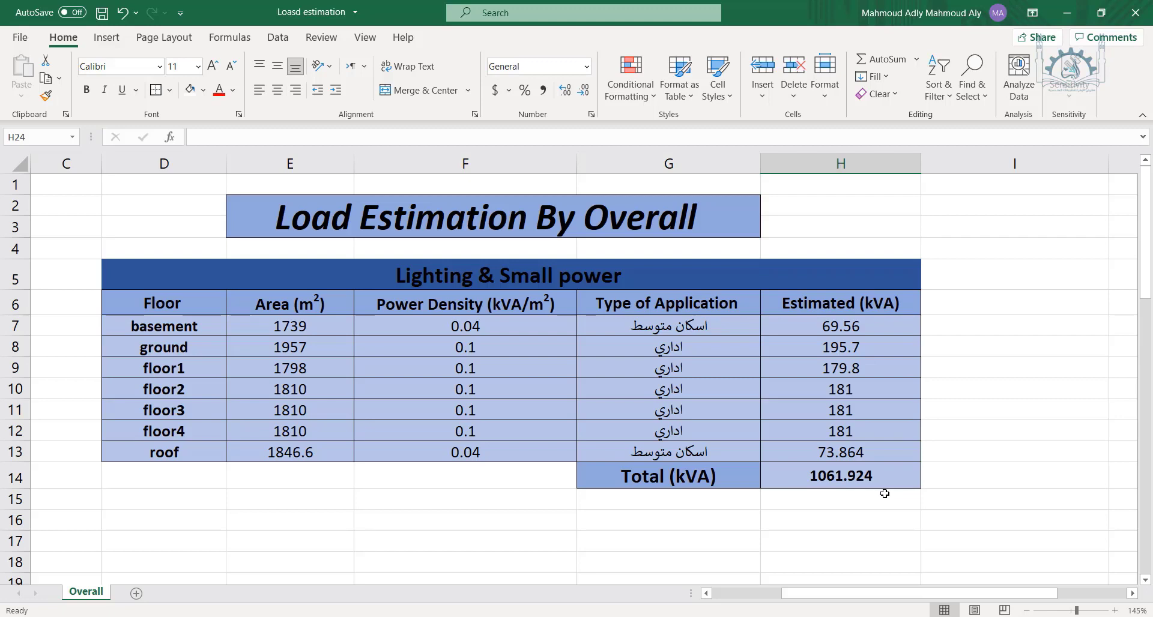
click(884, 494)
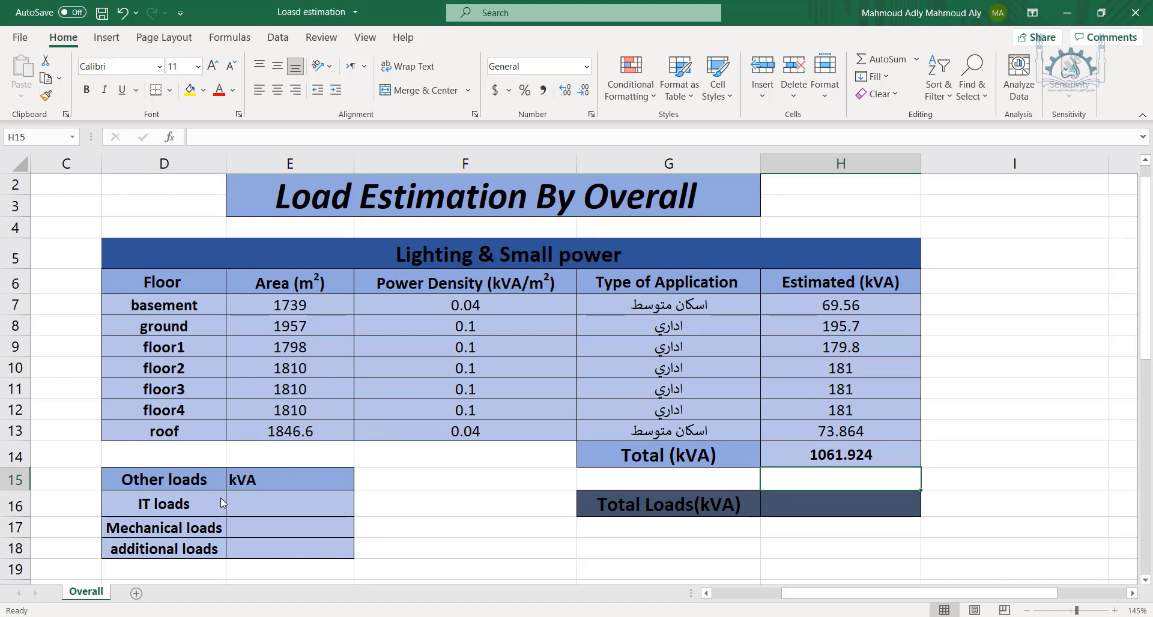
key(ctrl+s)
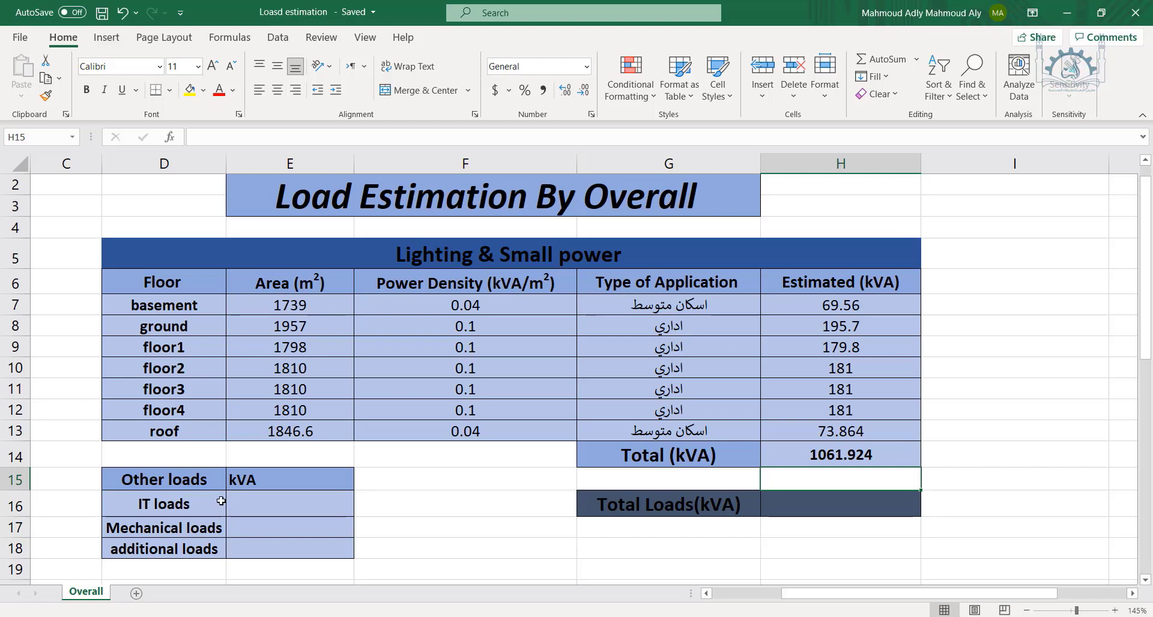
Set the IT loads to 120 kVA in the Other loads table
click(255, 502)
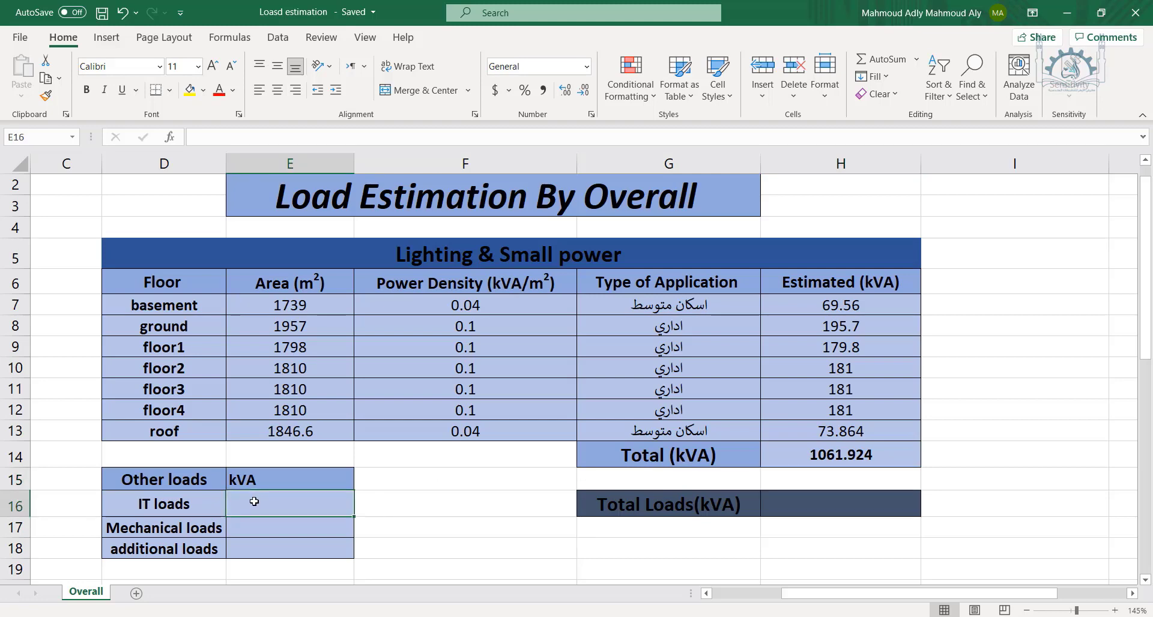
text(120)
key(Return)
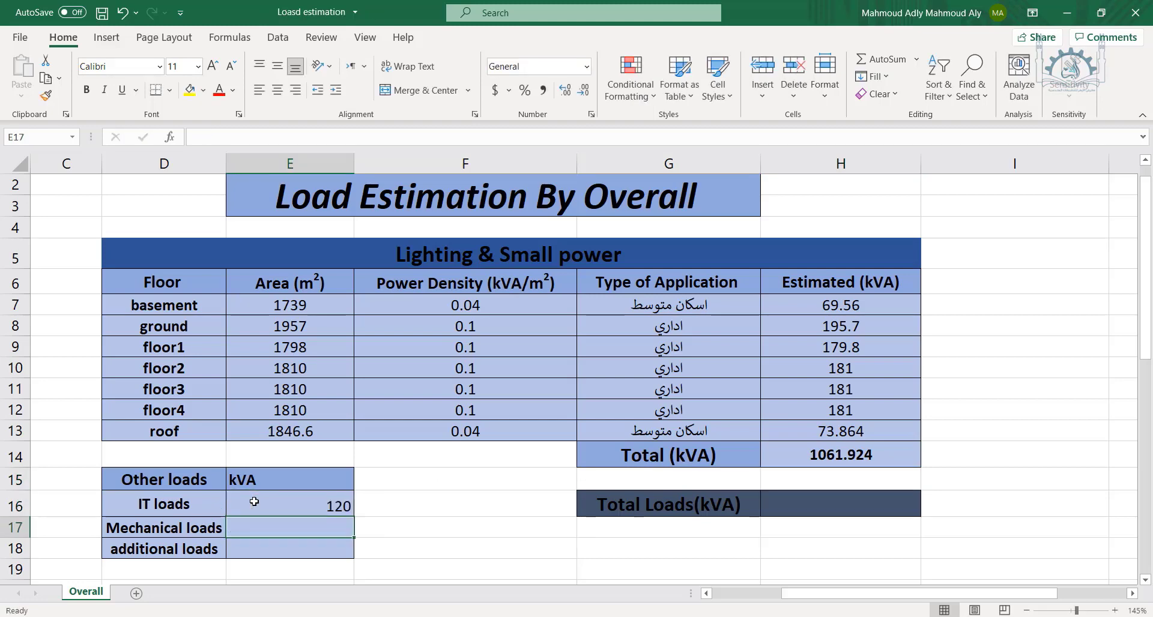
Switch to Calculator and compute 30 ÷ 0.8
key(alt+Tab)
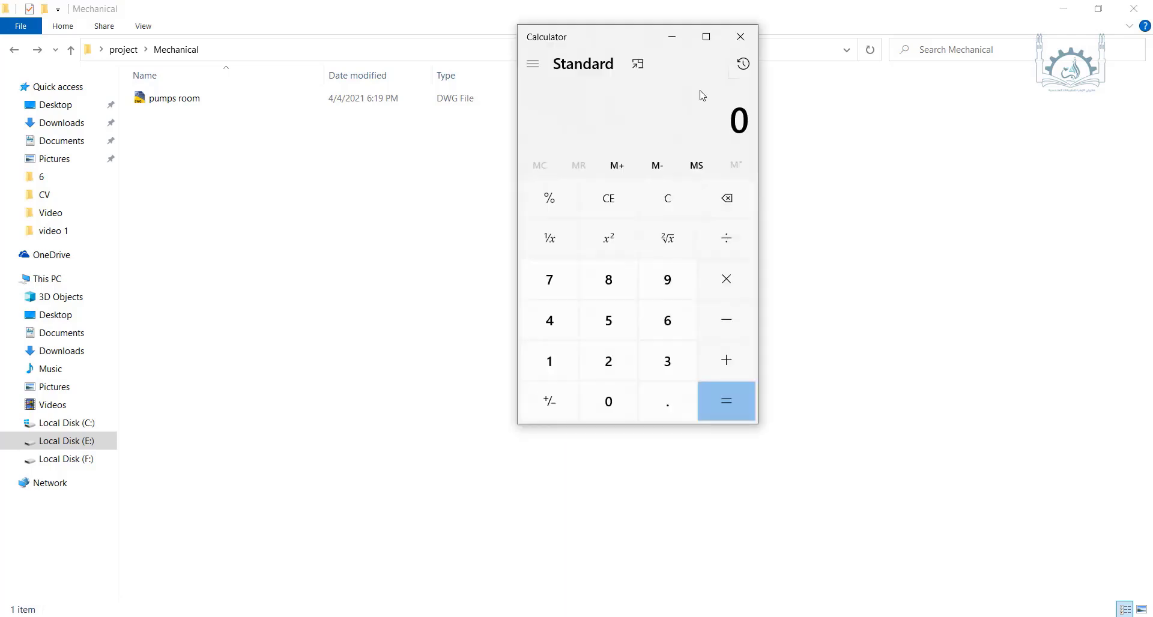
click(654, 372)
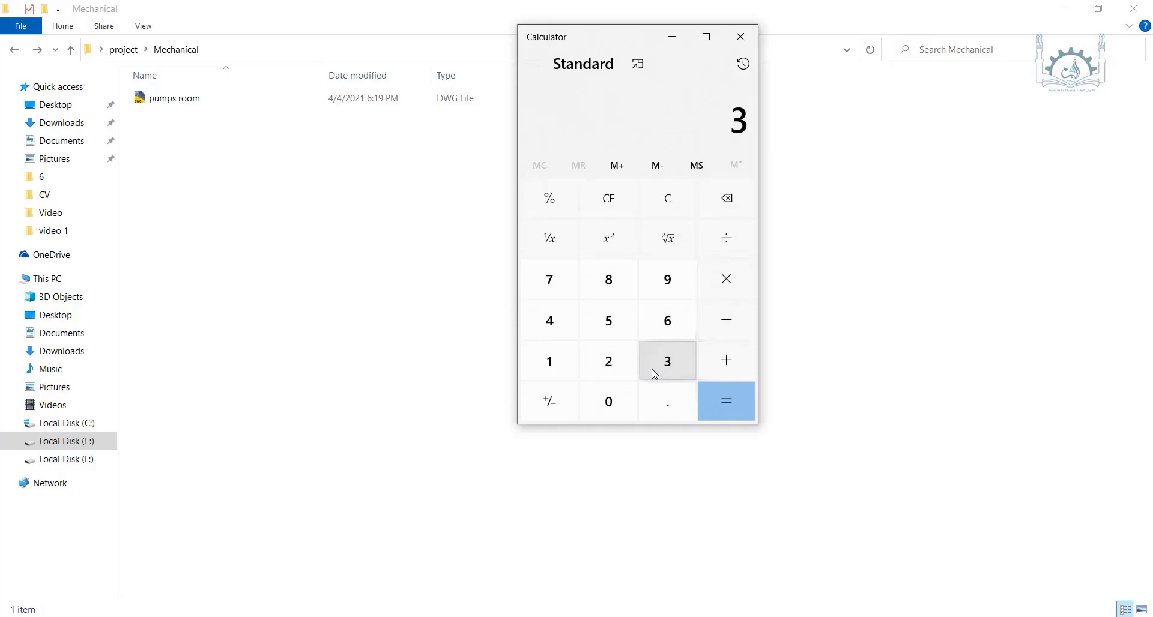
click(610, 402)
click(727, 237)
click(664, 401)
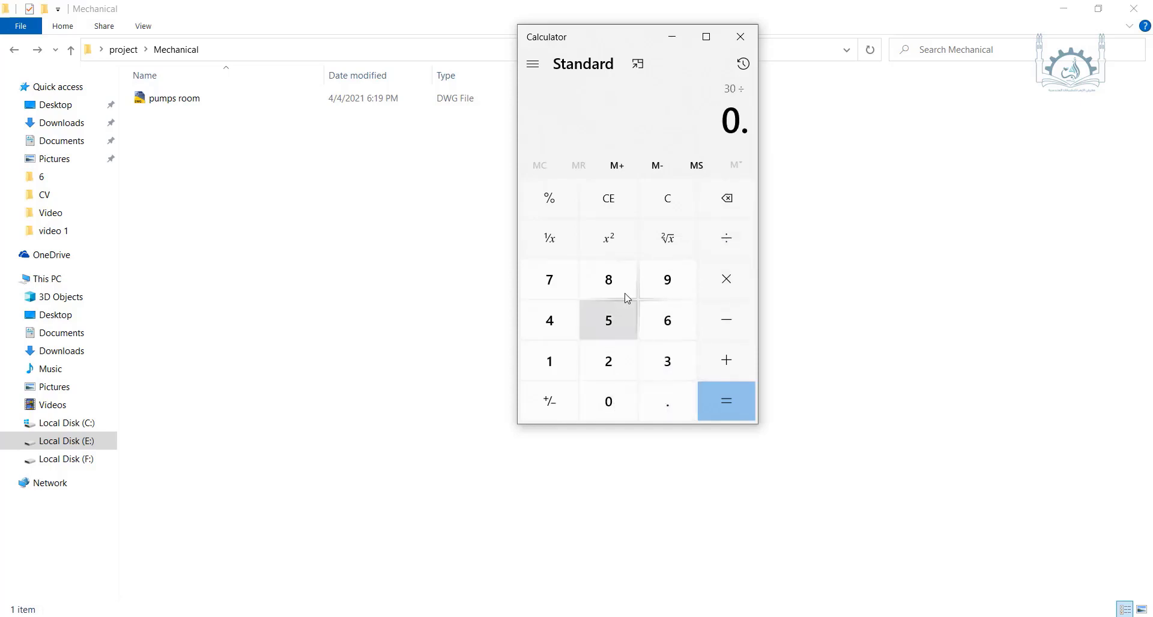
click(608, 280)
click(739, 401)
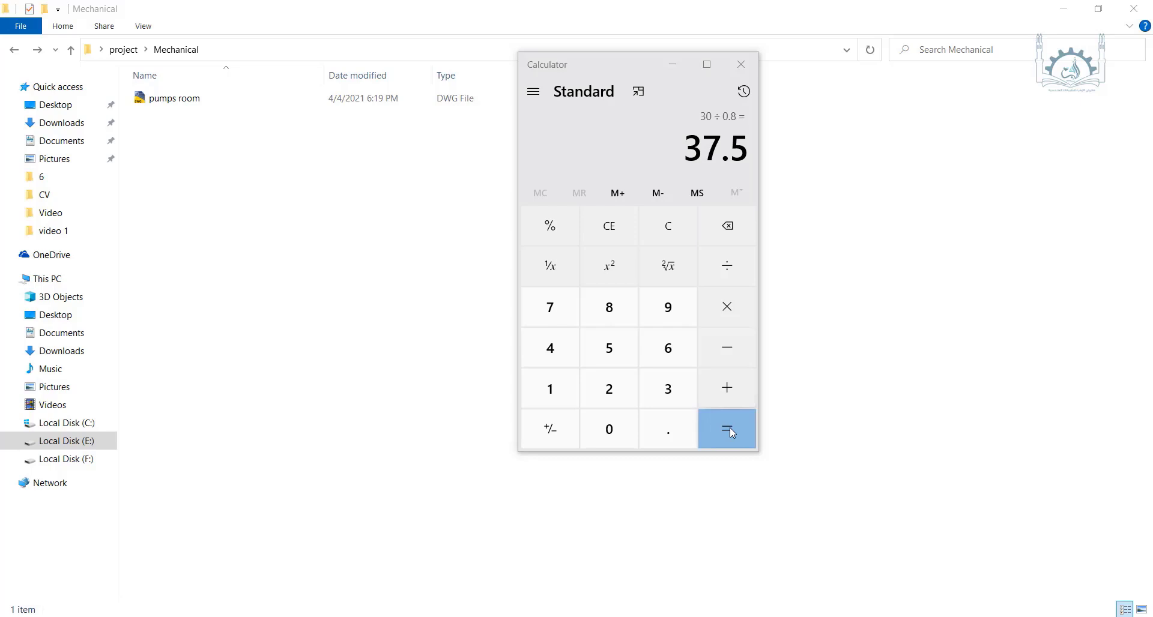
Open the pumps room drawing from the Mechanical folder in AutoCAD and examine the power ratings of the pumps in the pump room
click(214, 102)
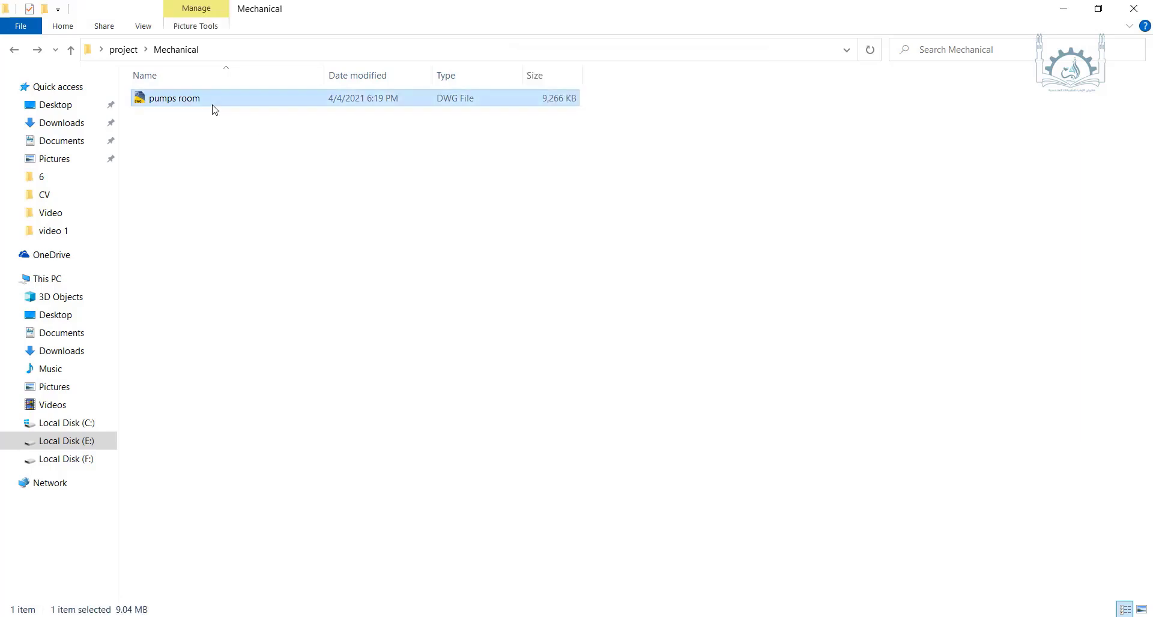
double_click(214, 106)
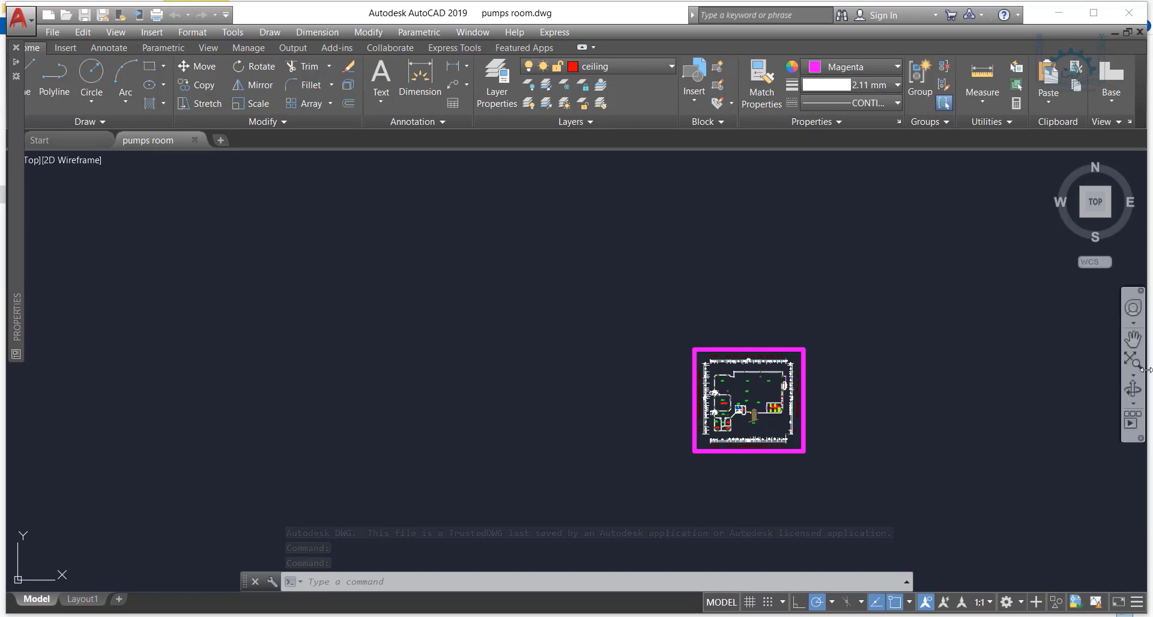
click(1132, 339)
scroll(755, 408, up, 5)
drag(747, 410, 713, 439)
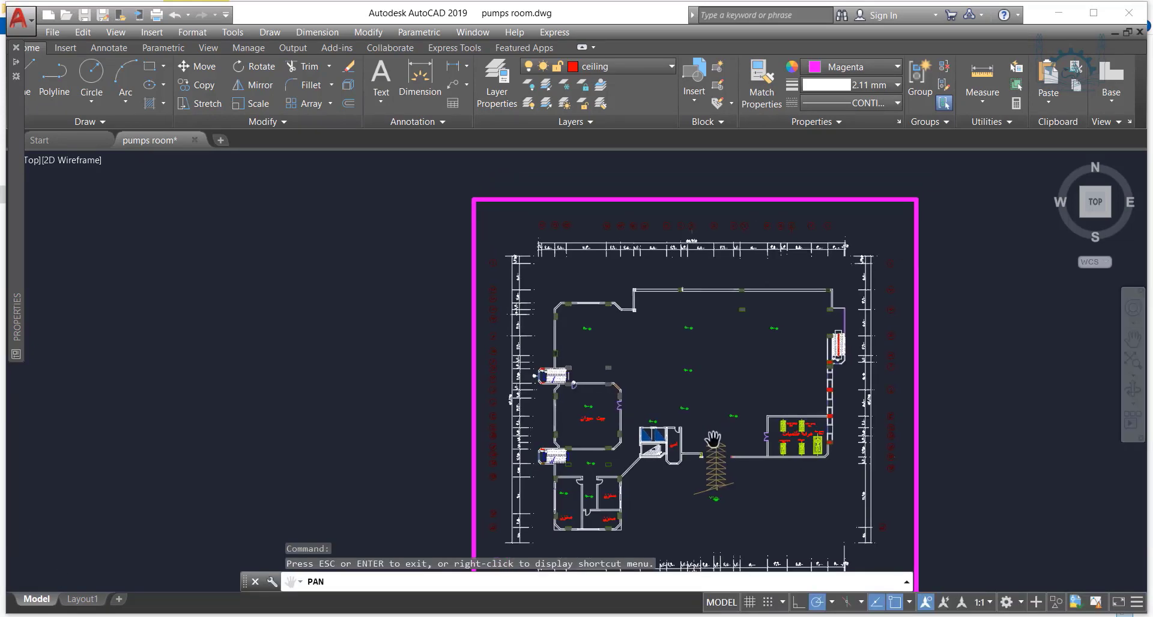
scroll(714, 438, up, 8)
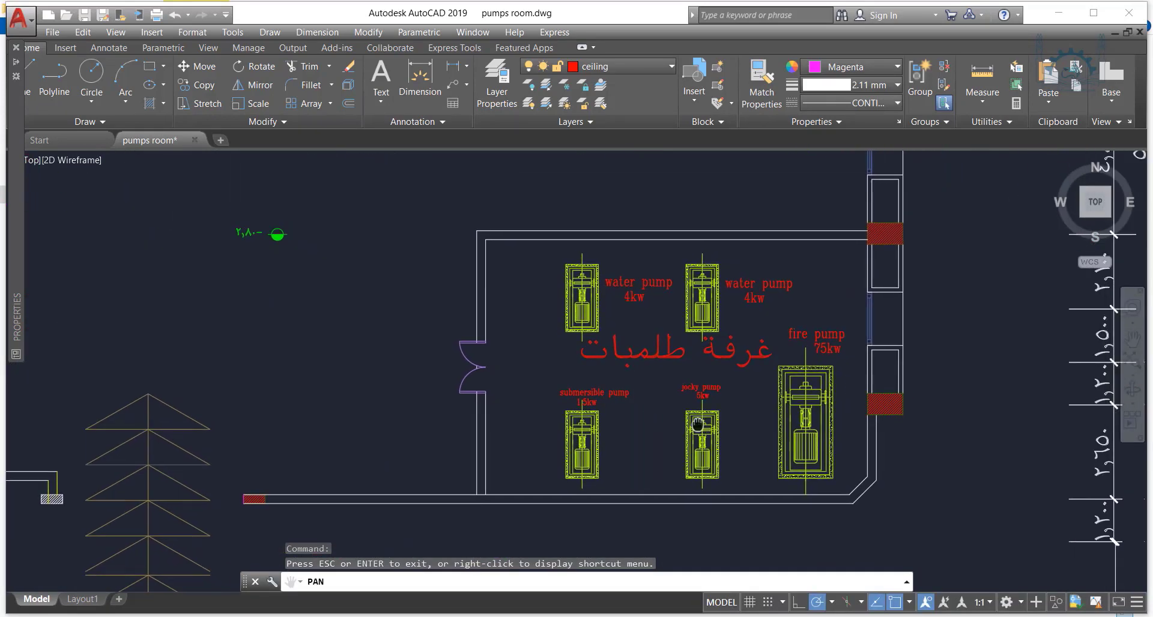
scroll(697, 424, up, 3)
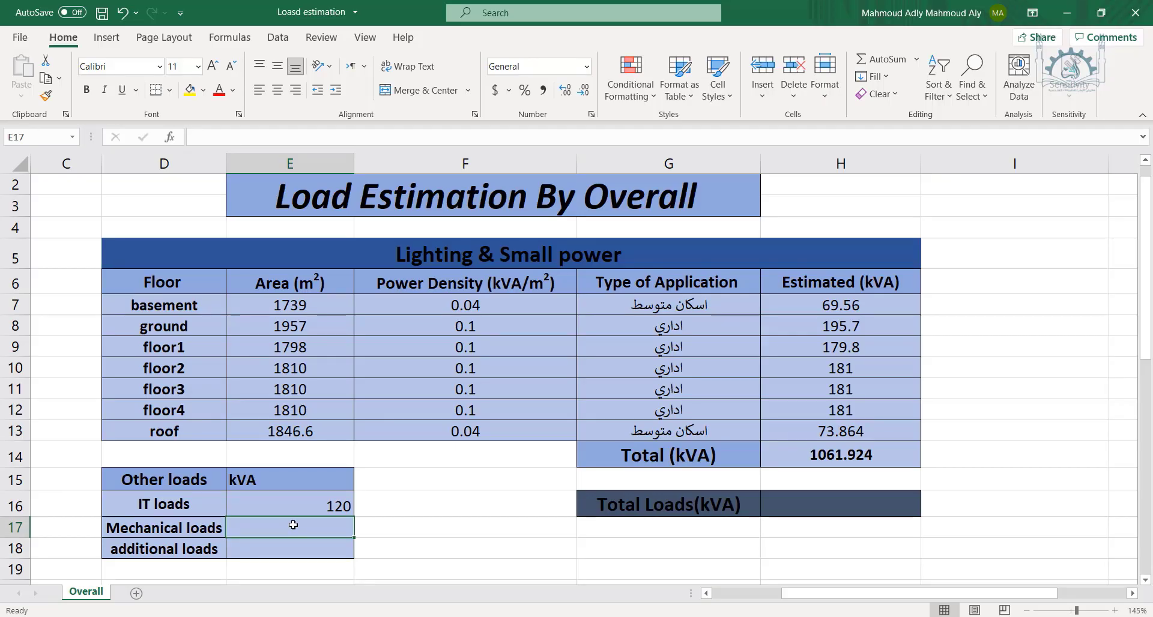
Enter 55.625 kVA for the mechanical loads in the Excel Other loads table
text(55)
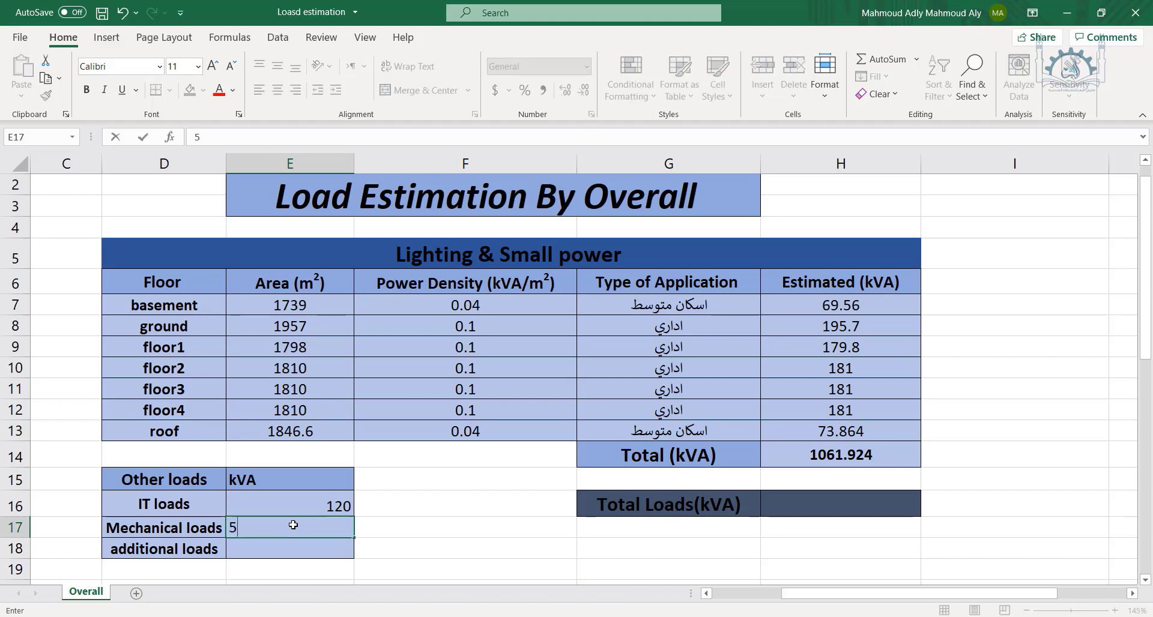
text(.625)
key(Return)
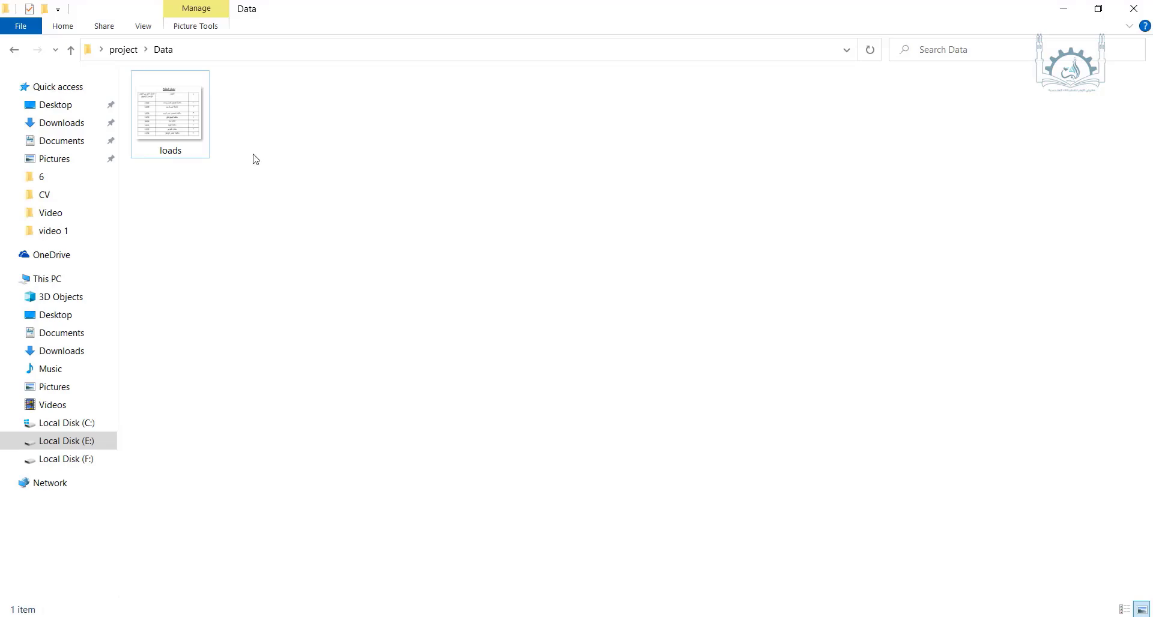
Check the kitchen appliance wattages in the loads image, and enter 22.8125 kVA for the additional loads in Excel
double_click(187, 118)
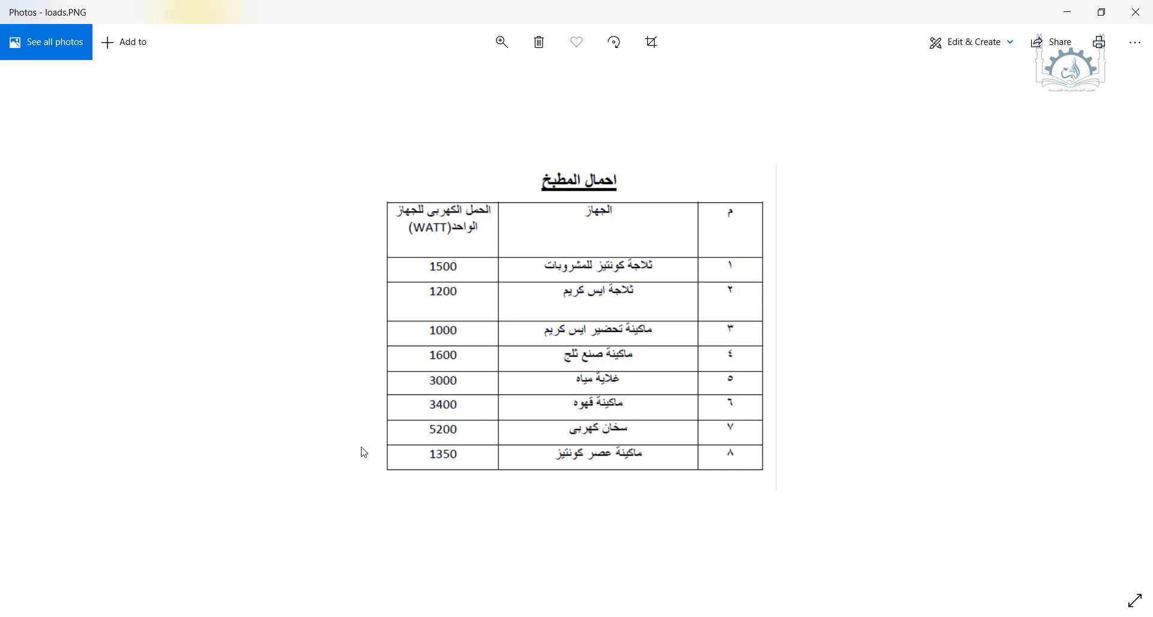
key(alt+Tab)
text(22)
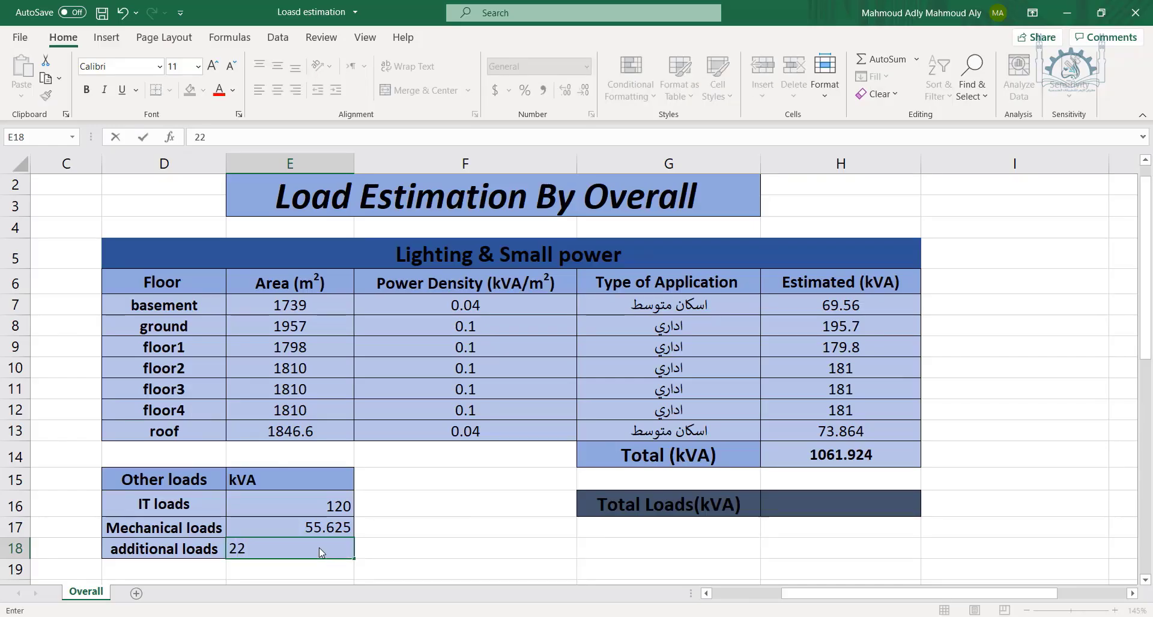
text(.8125)
key(Return)
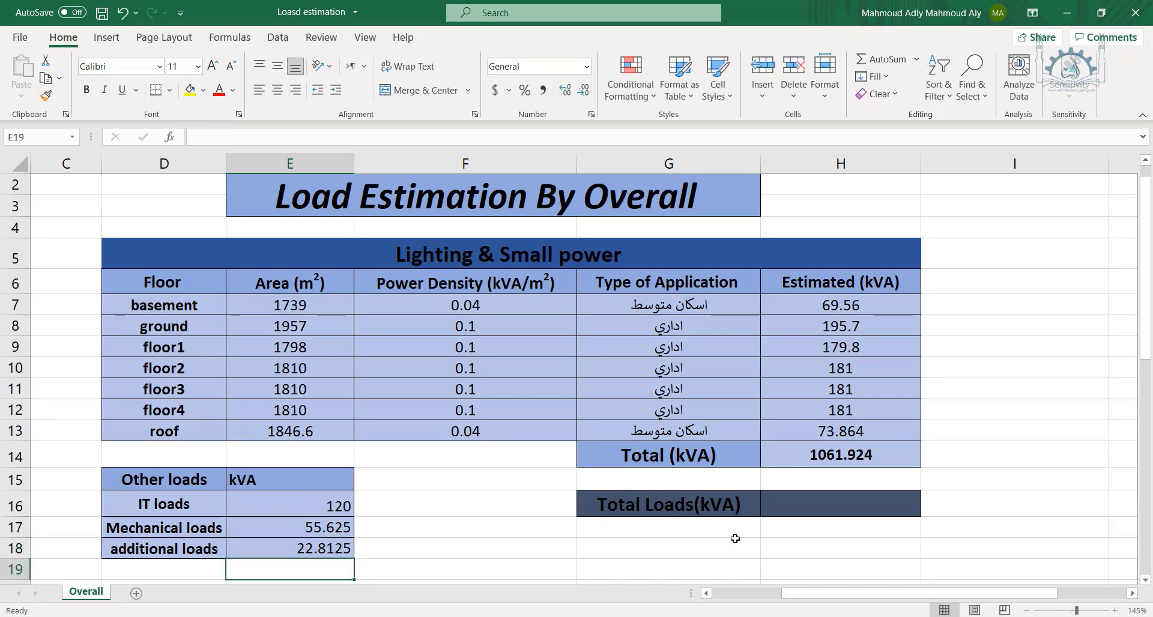
Calculate the Total Loads (kVA) in H16 with the formula =H14+E16+E17+E18*7
click(806, 505)
text(=)
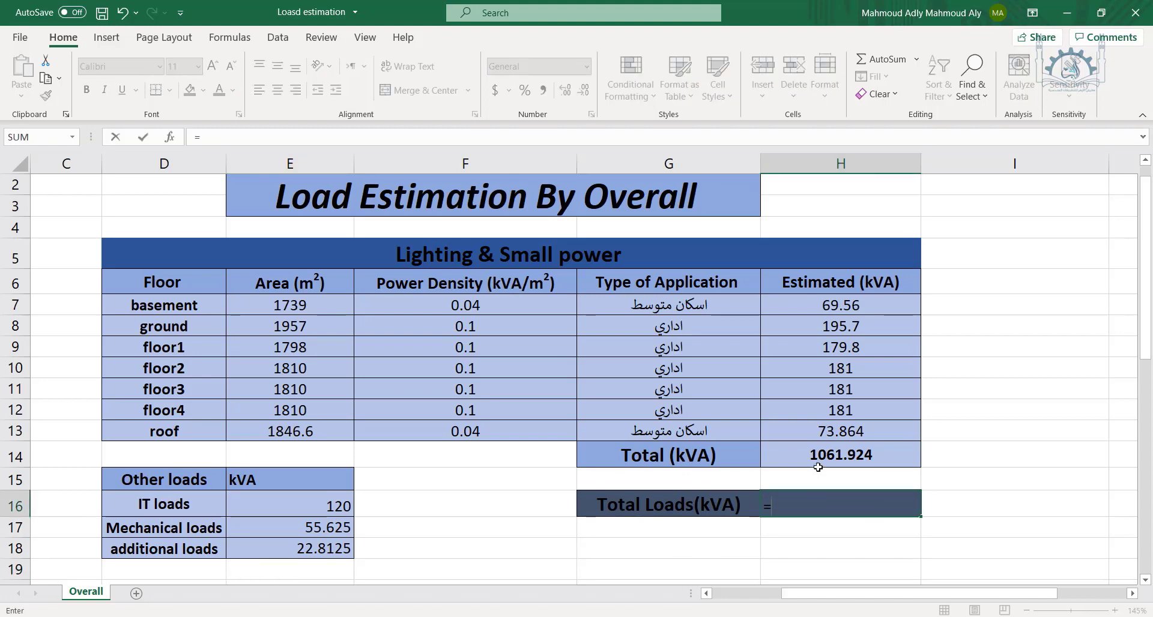
click(818, 456)
text(+)
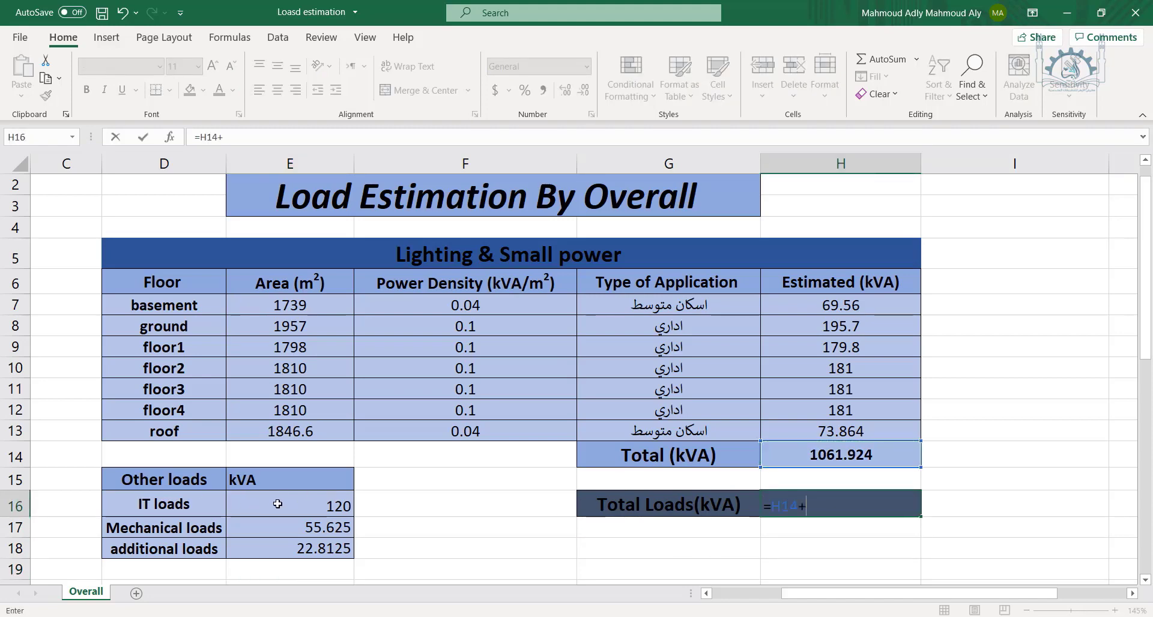
click(294, 506)
text(+)
click(299, 534)
text(+)
click(309, 553)
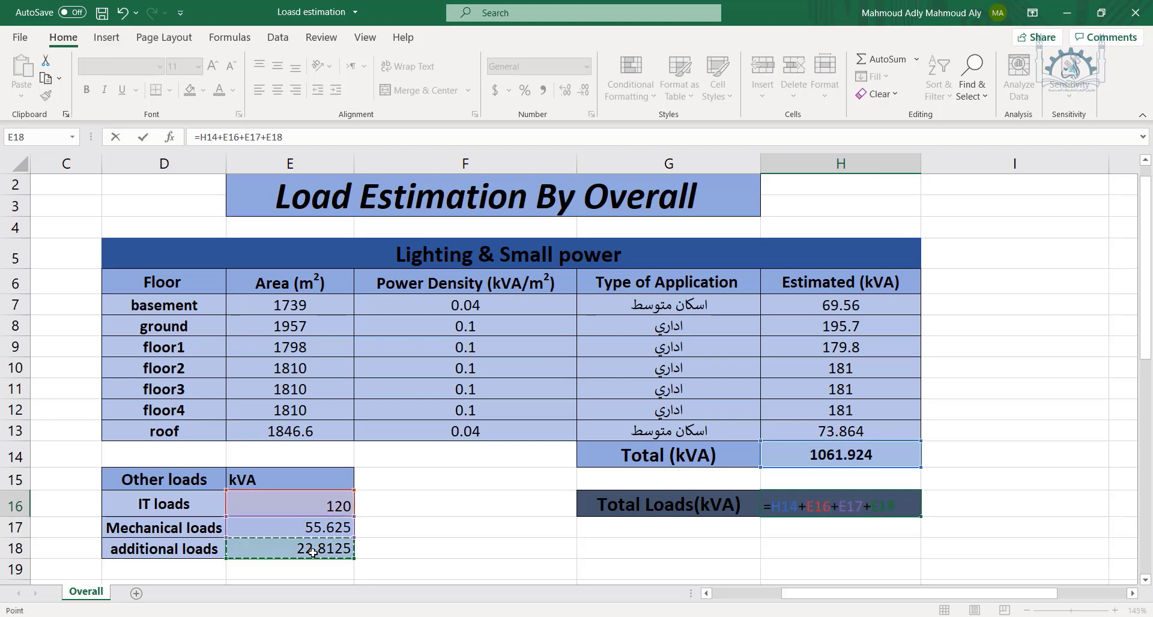
key(F2)
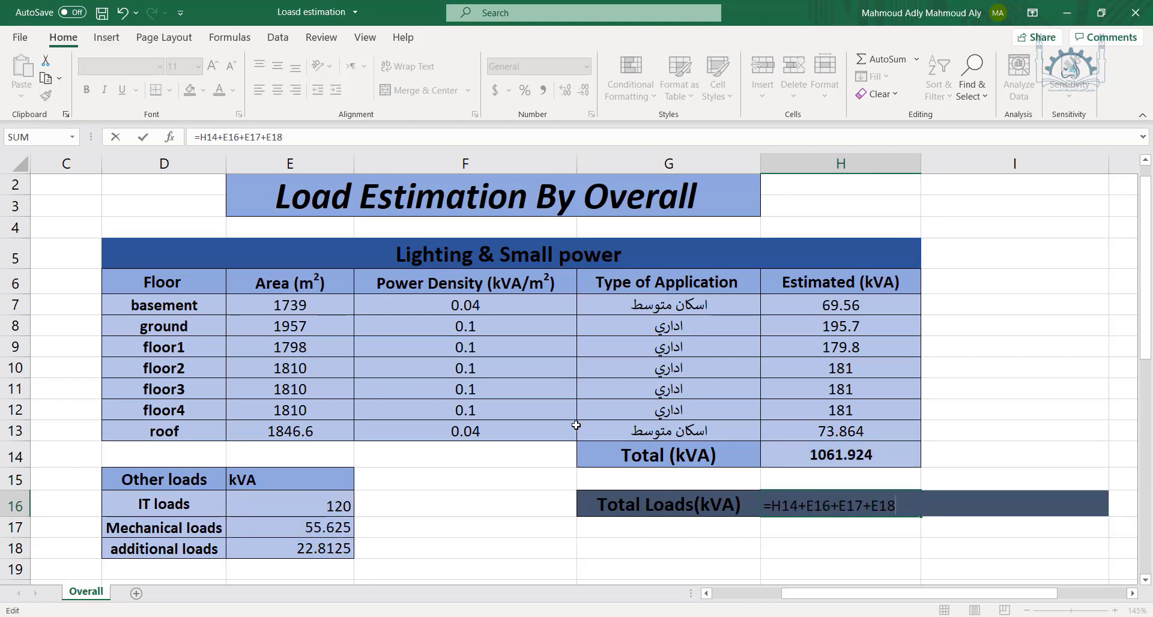
text(*)
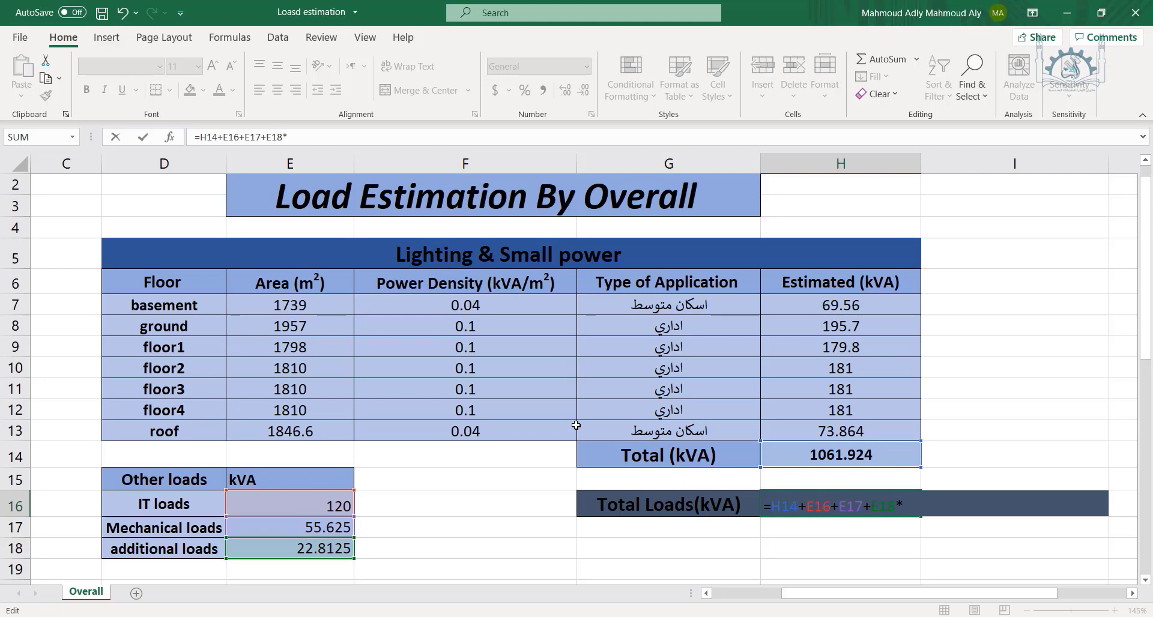
text(7)
key(Return)
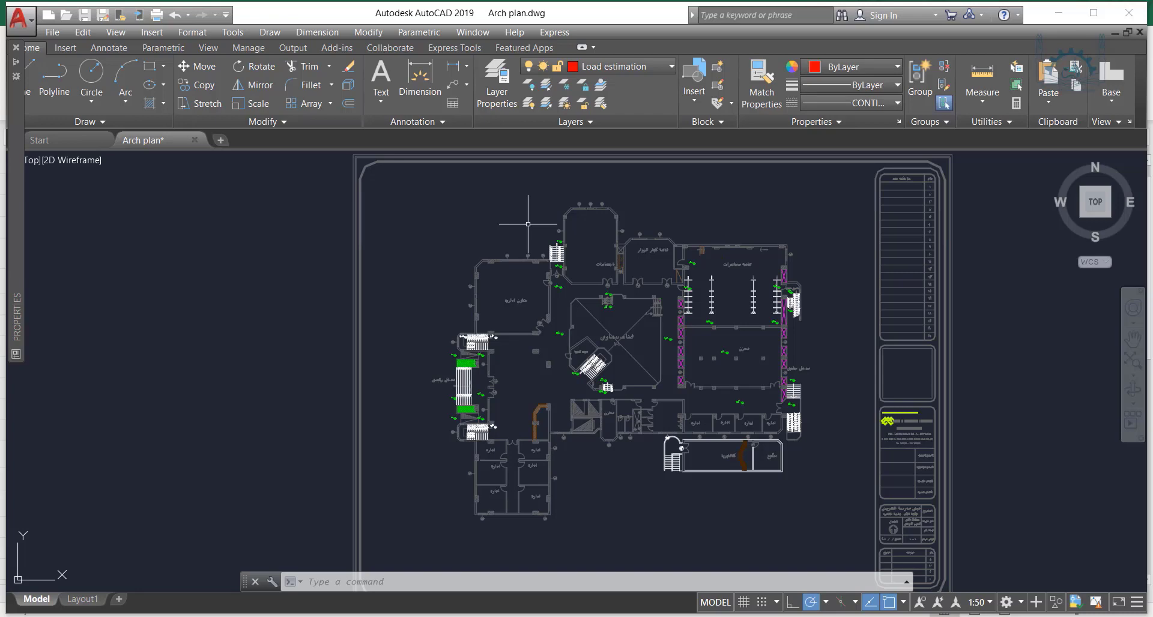
In AutoCAD's Arch plan drawing, create a new layer named Zoning and set its color to cyan
text(layer)
key(Return)
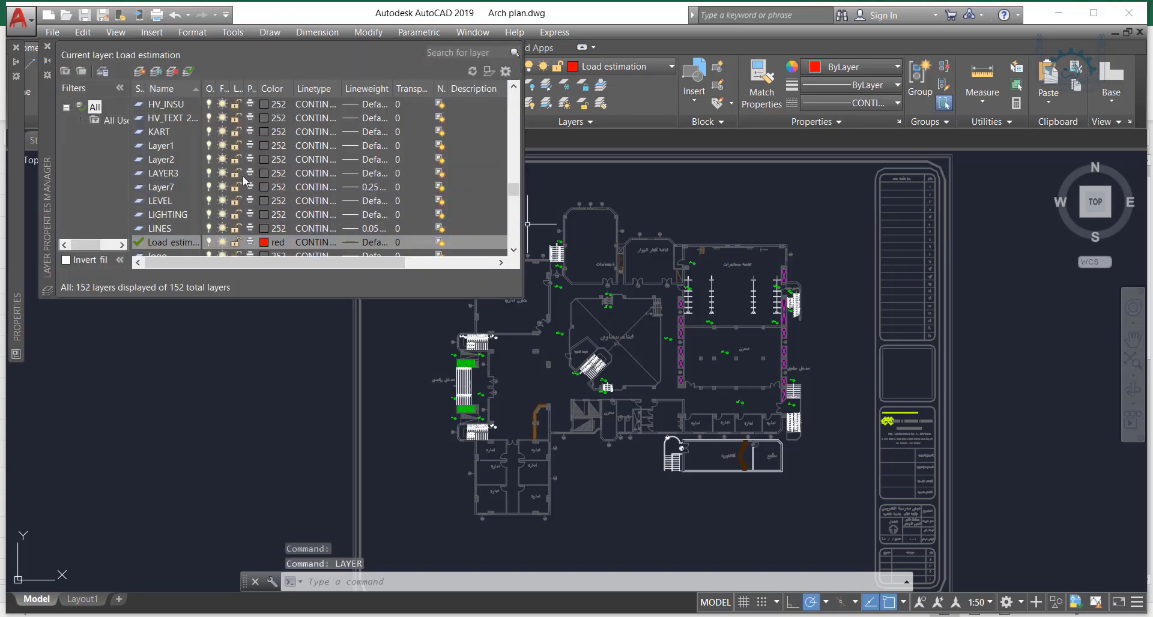
click(139, 71)
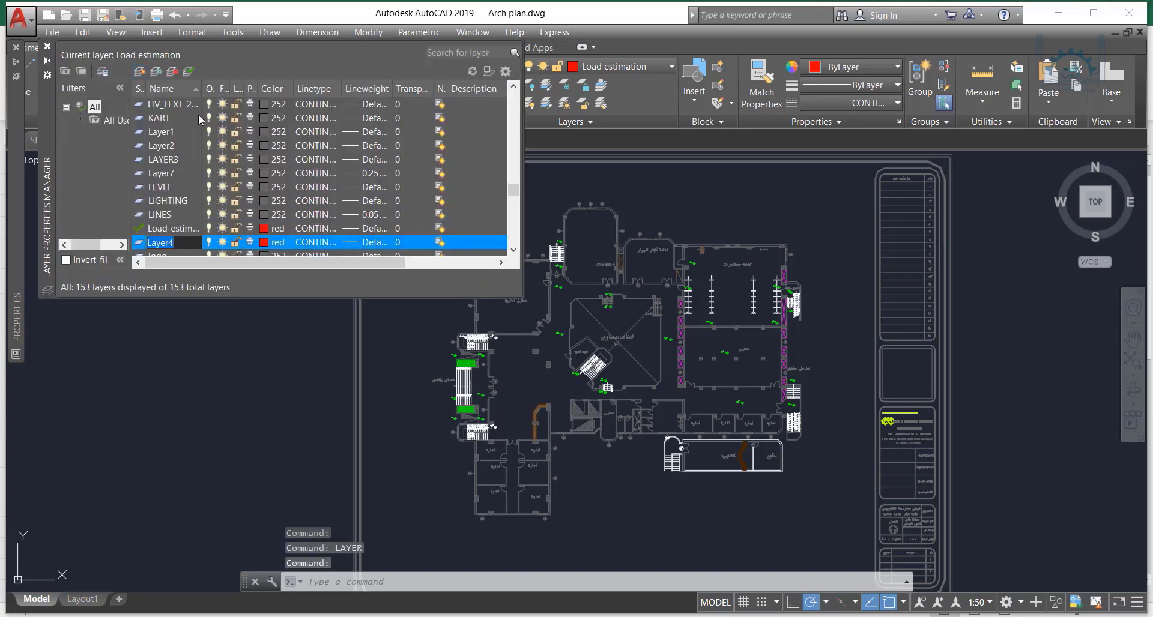
text(Zoning)
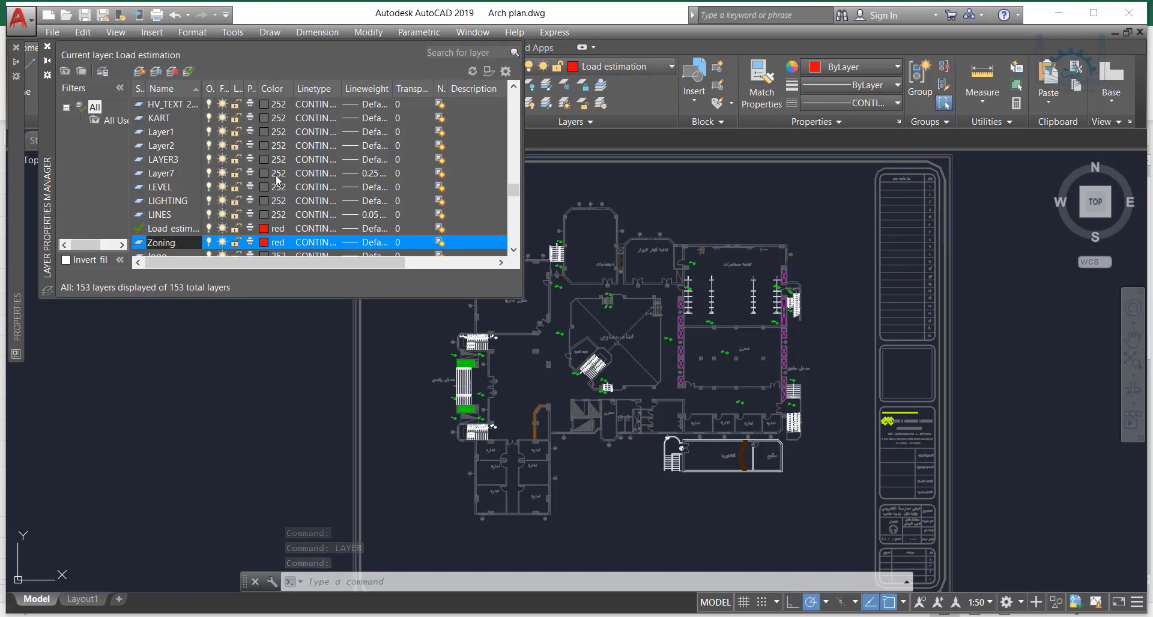
click(265, 243)
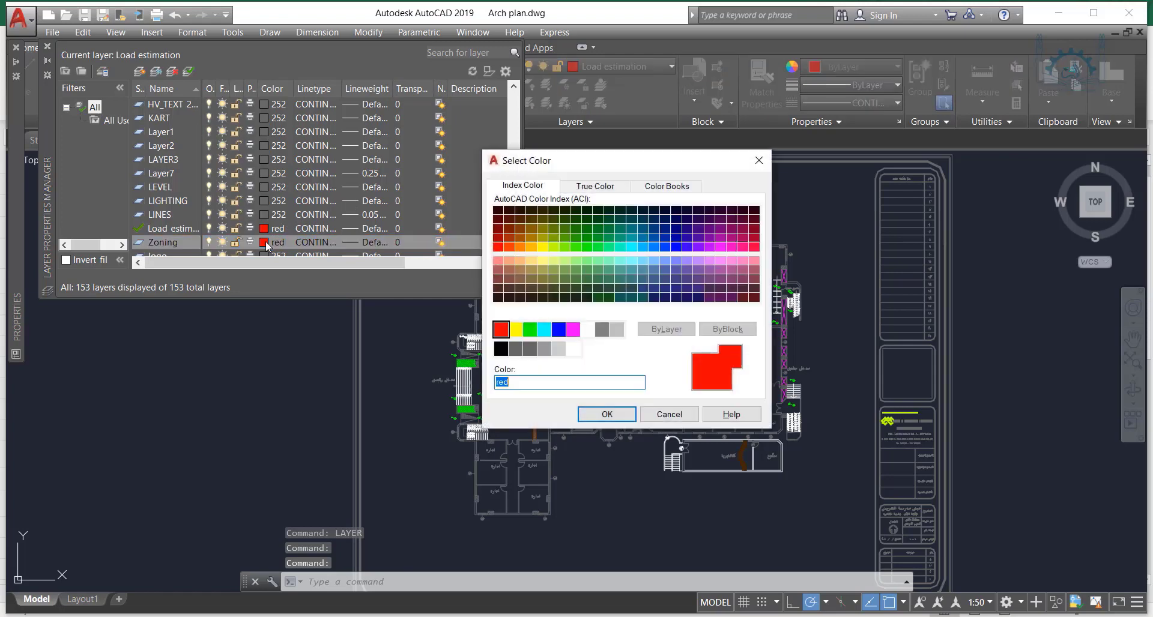
click(544, 329)
click(603, 414)
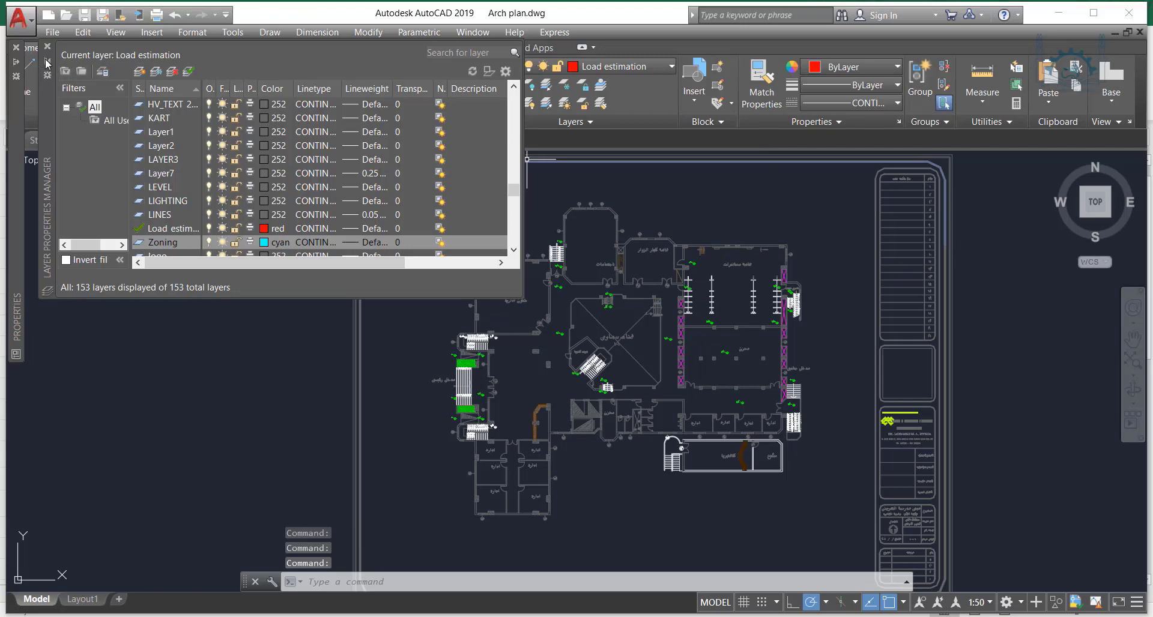
Draw a circle of radius 50 on the Zoning layer, centred in the empty area to the left of the floor plan
scroll(336, 245, down, 2)
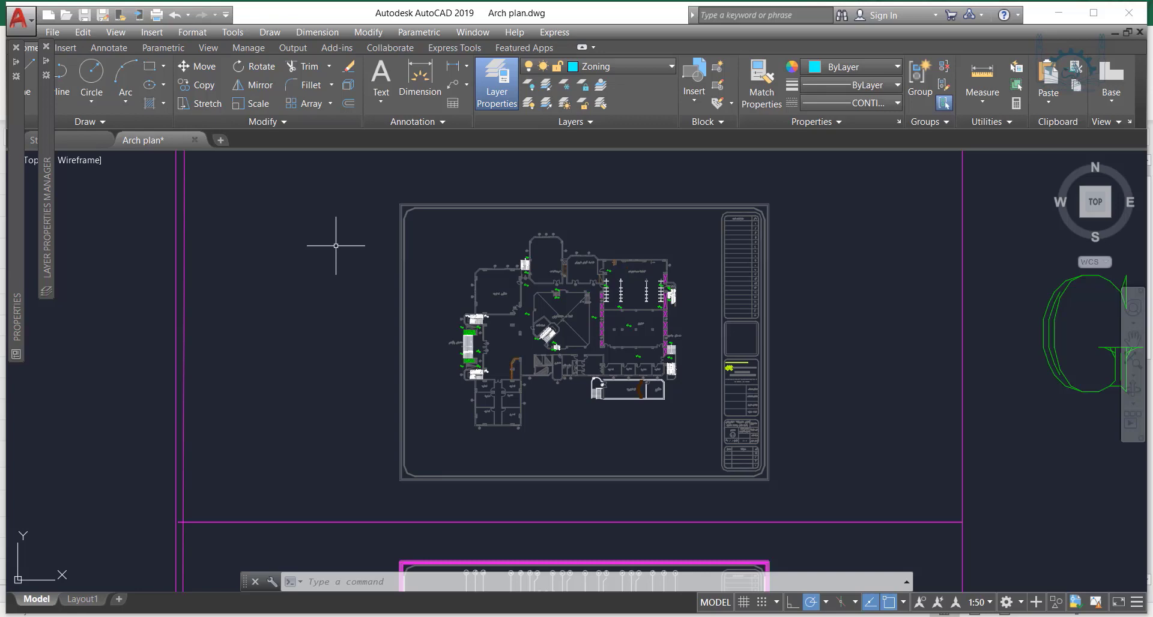
text(c)
key(Return)
click(336, 246)
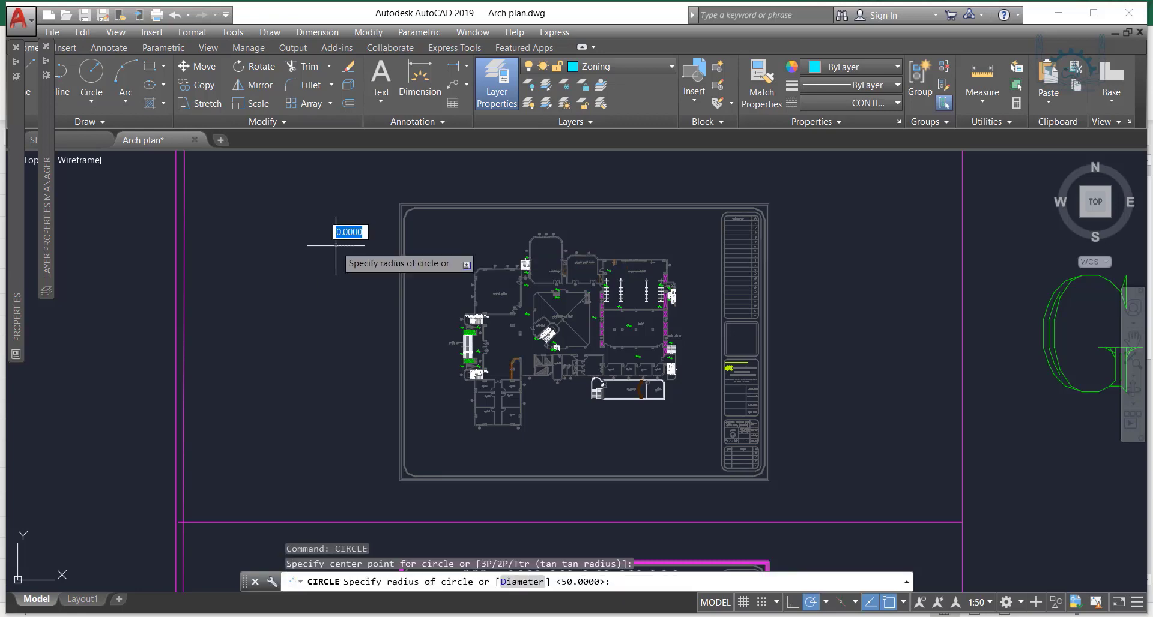
text(50)
key(Return)
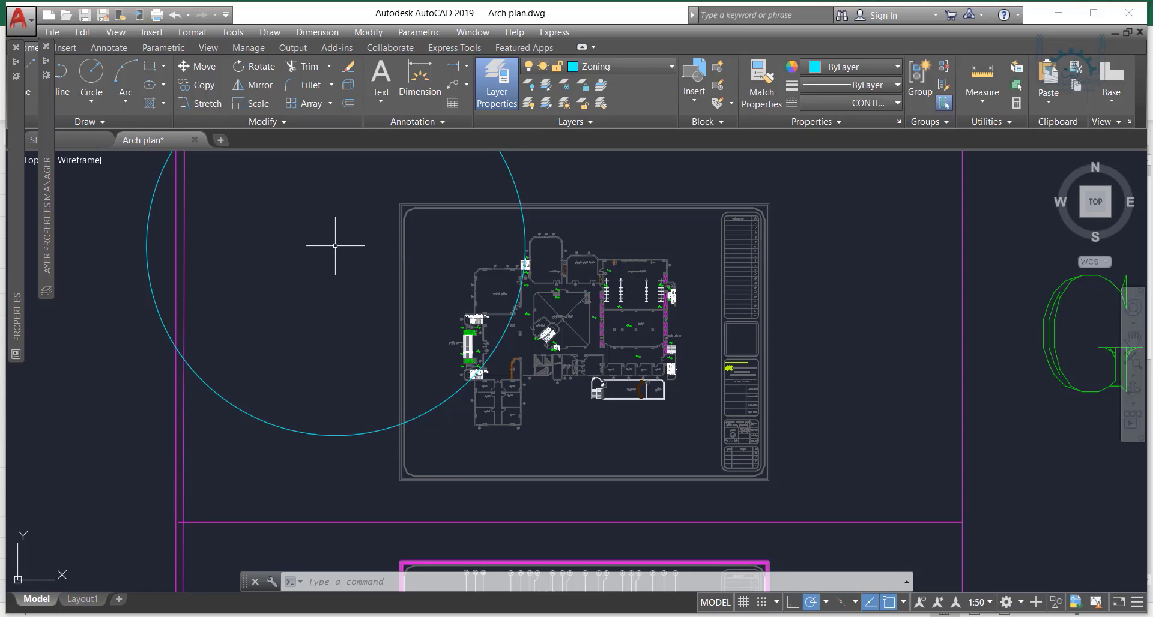
Move the circle's centre onto the electrical room beside the angled courtyard staircase to check its coverage of the plan, and delete the circle
scroll(540, 325, up, 6)
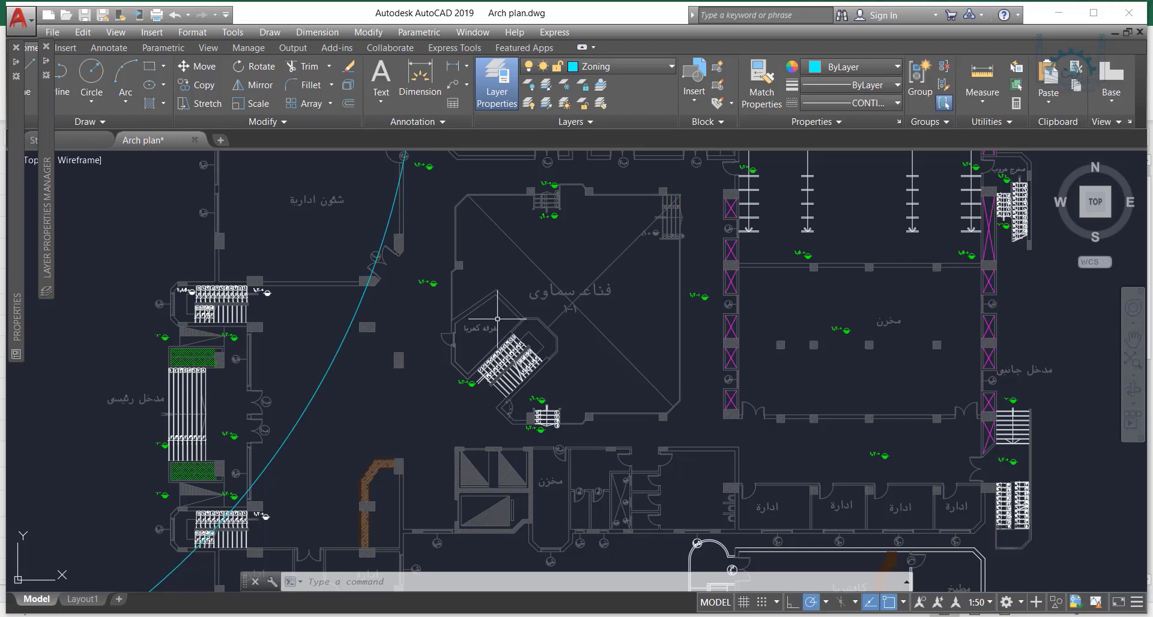
scroll(497, 319, down, 6)
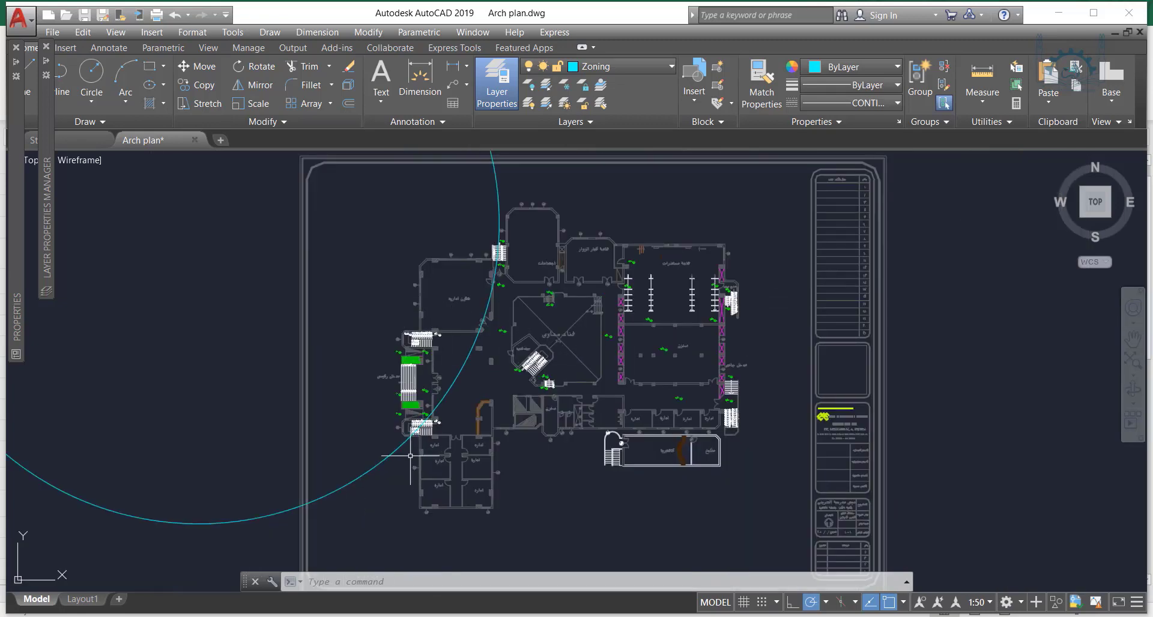
click(399, 446)
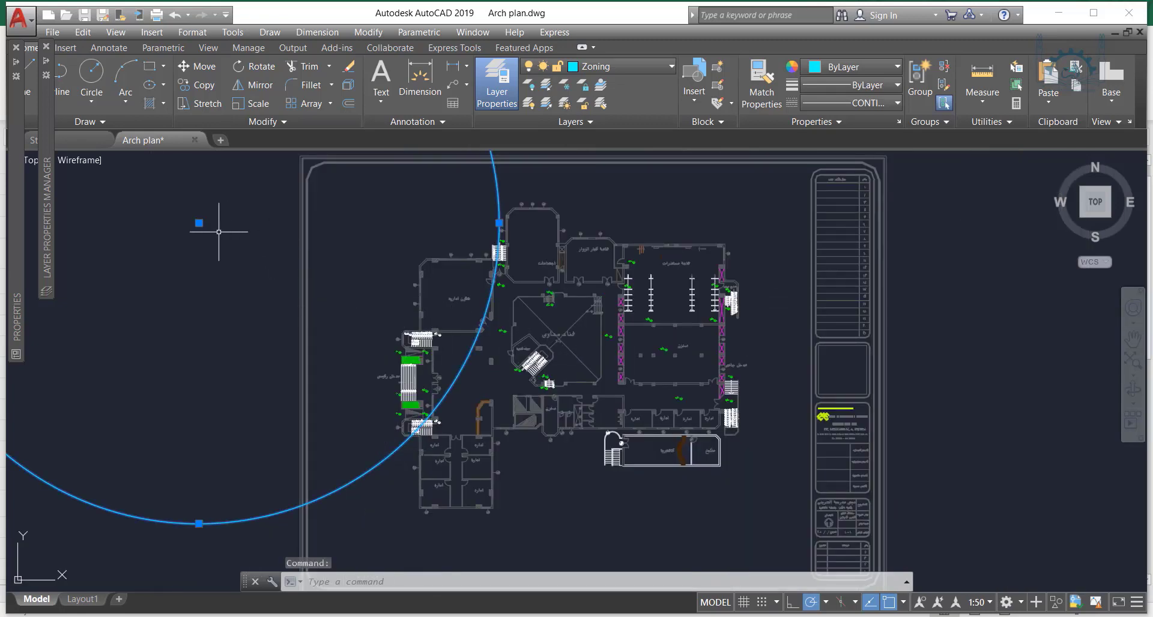
click(198, 223)
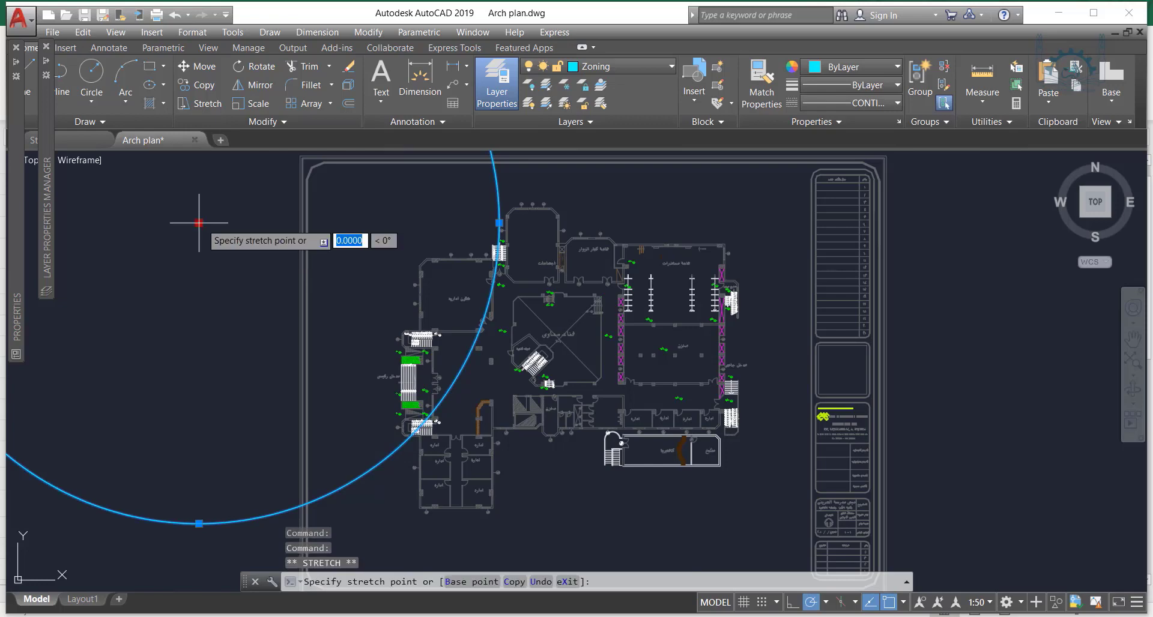
click(521, 349)
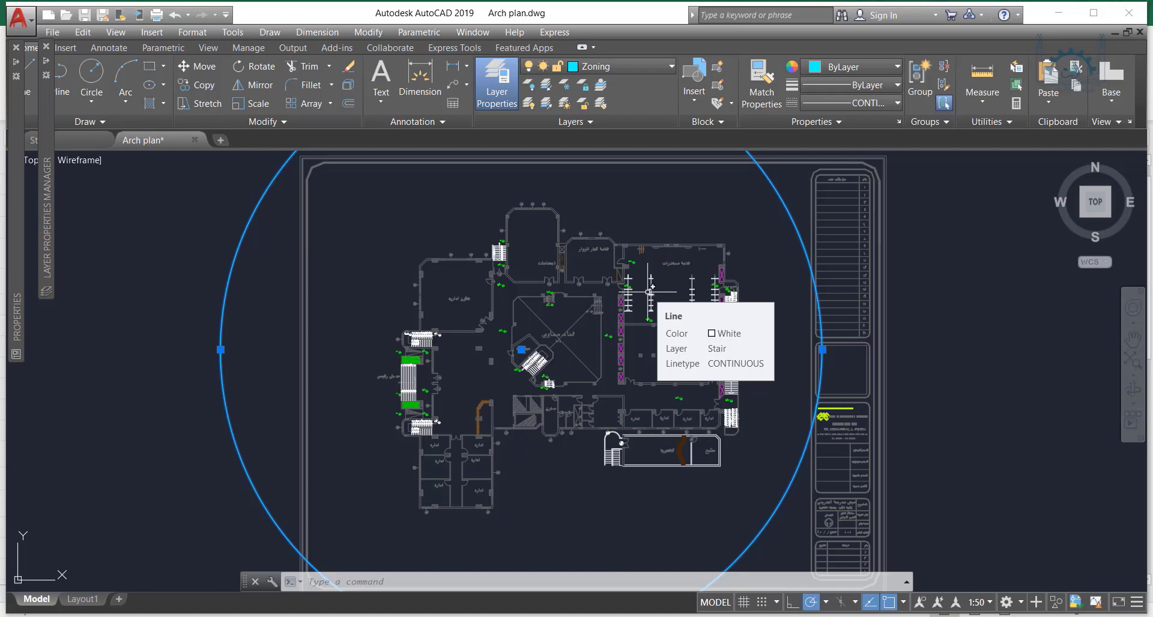
key(Delete)
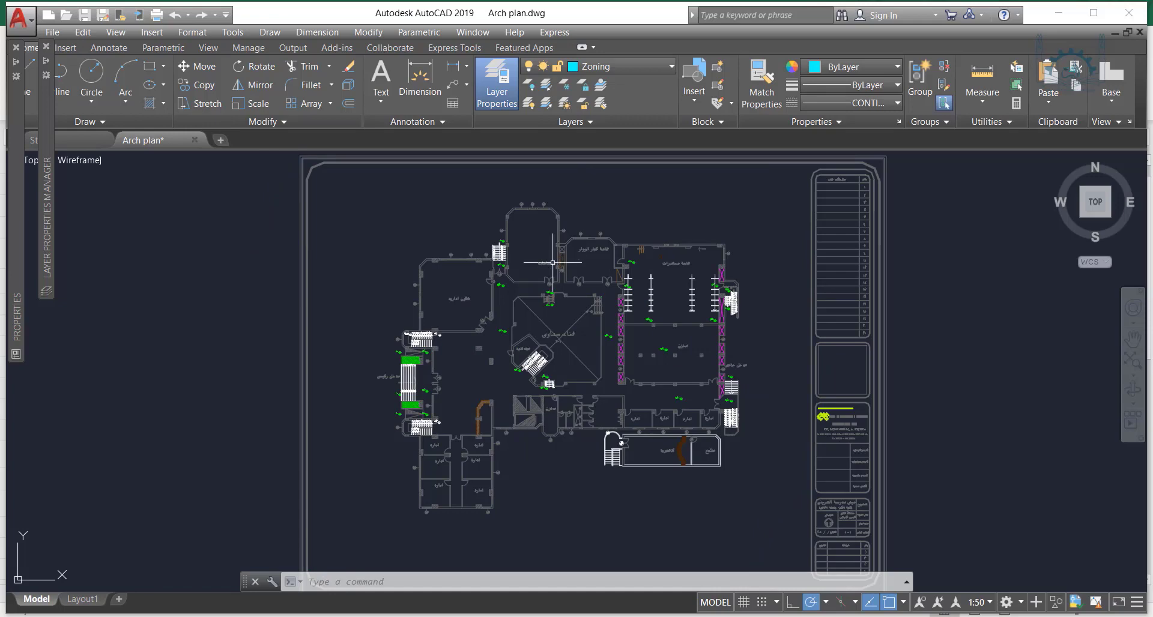
Examine the electrical room and its text label beside the angled staircase in the central courtyard
scroll(526, 333, up, 6)
mouse_move(524, 324)
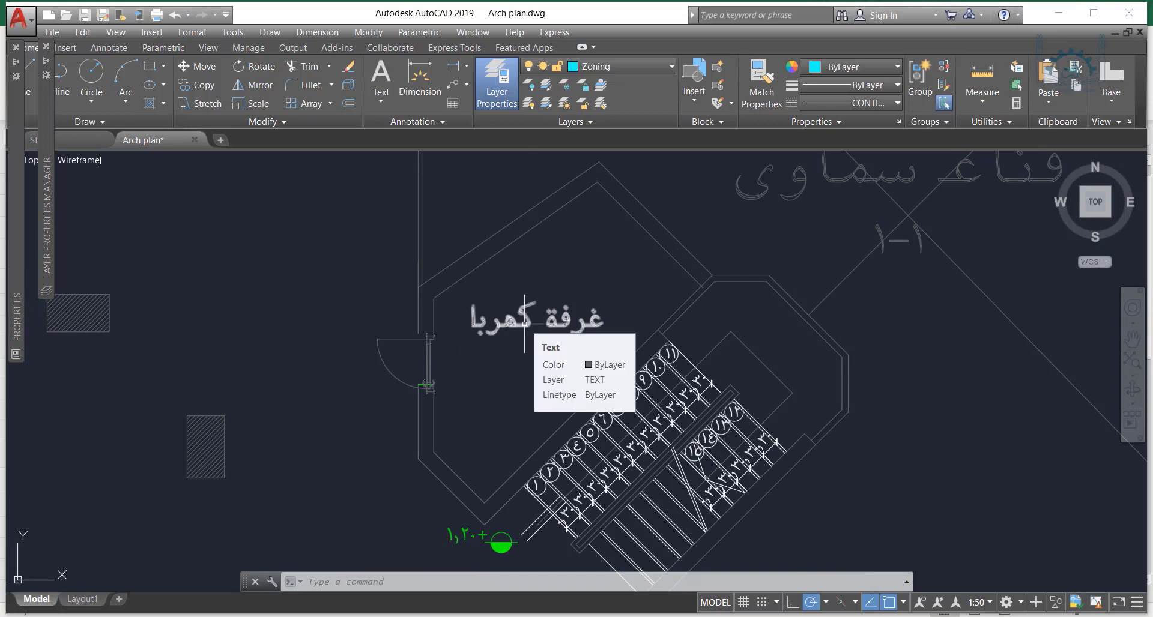